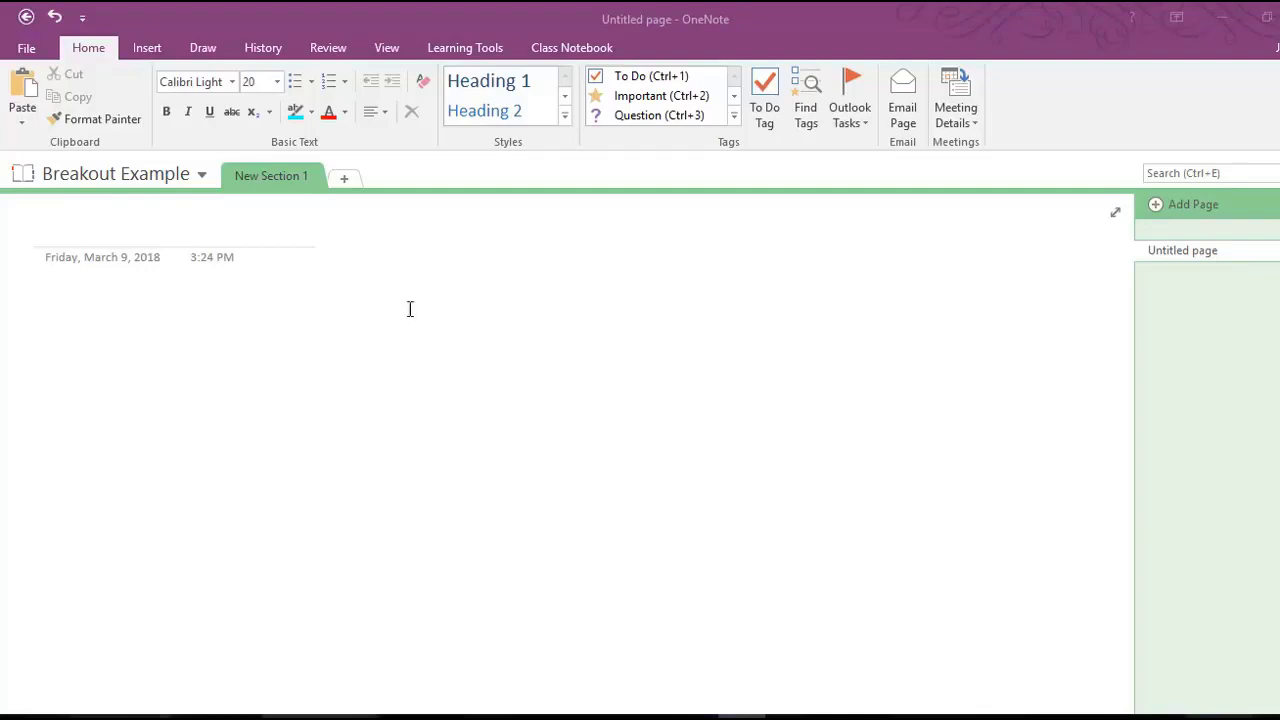
Rename the existing section to Q1 and add two new sections named Q2 and Q3.
right_click(286, 176)
click(320, 188)
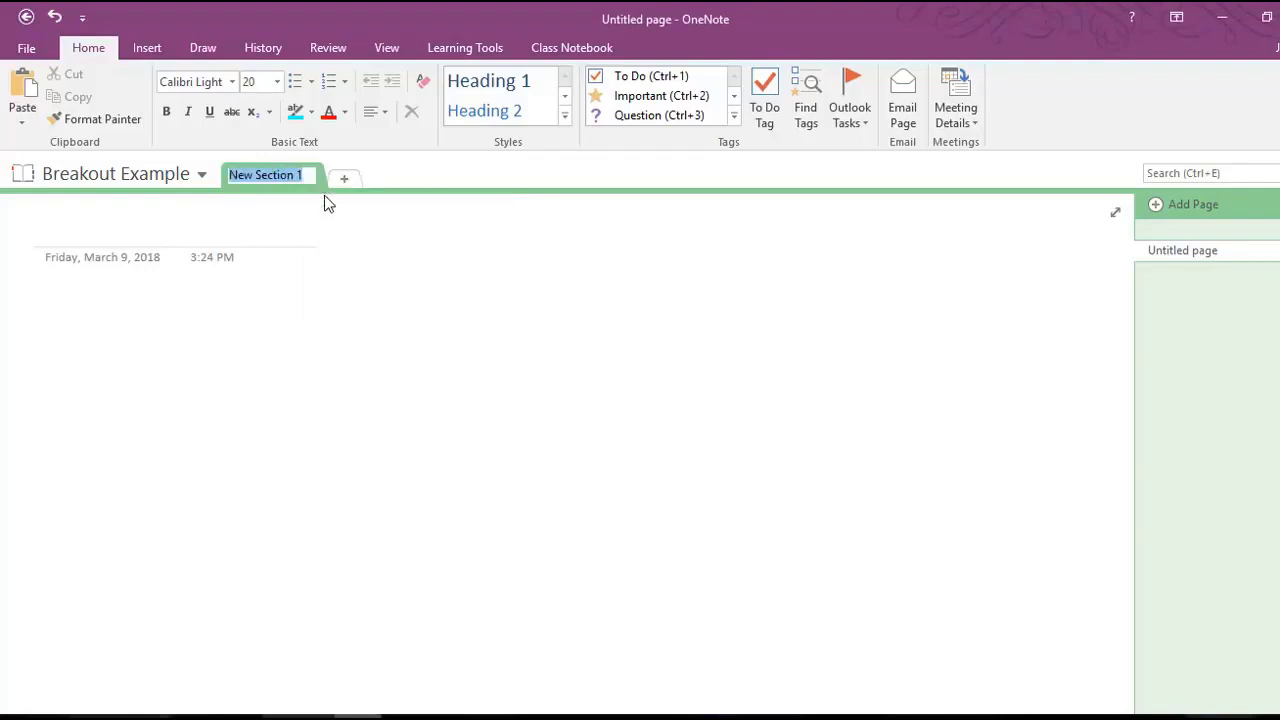
text(Q1)
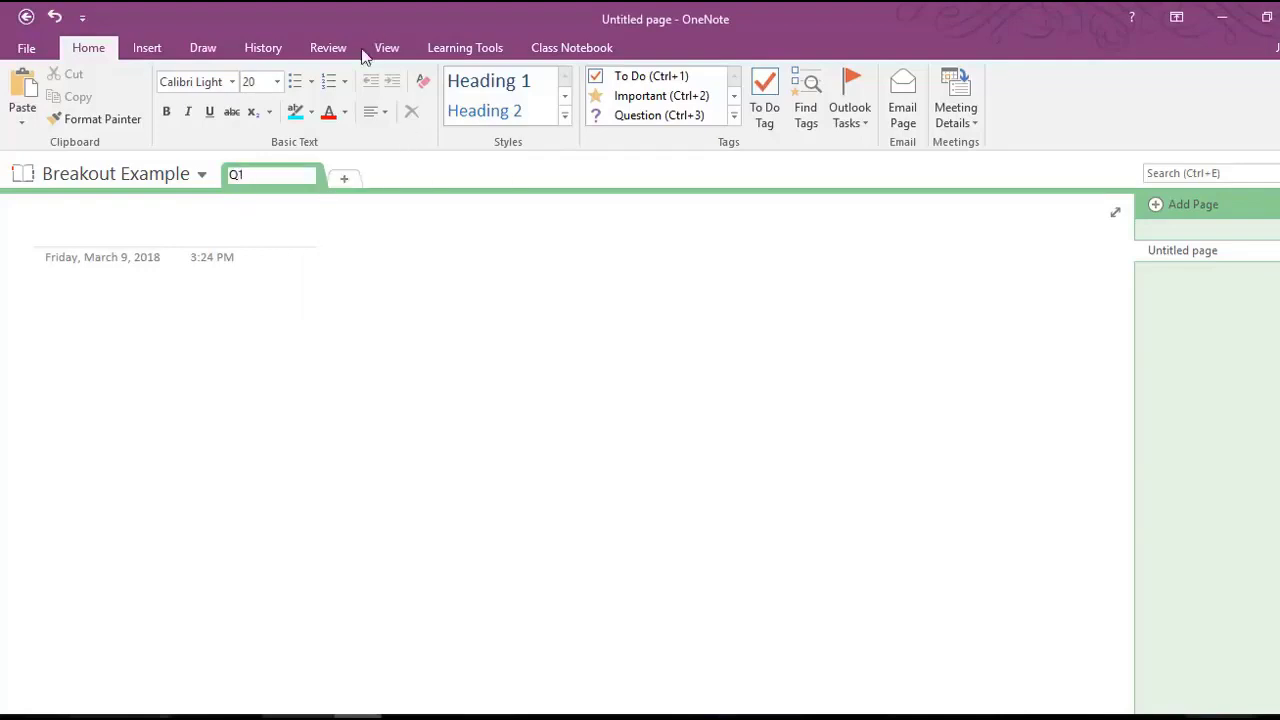
click(344, 178)
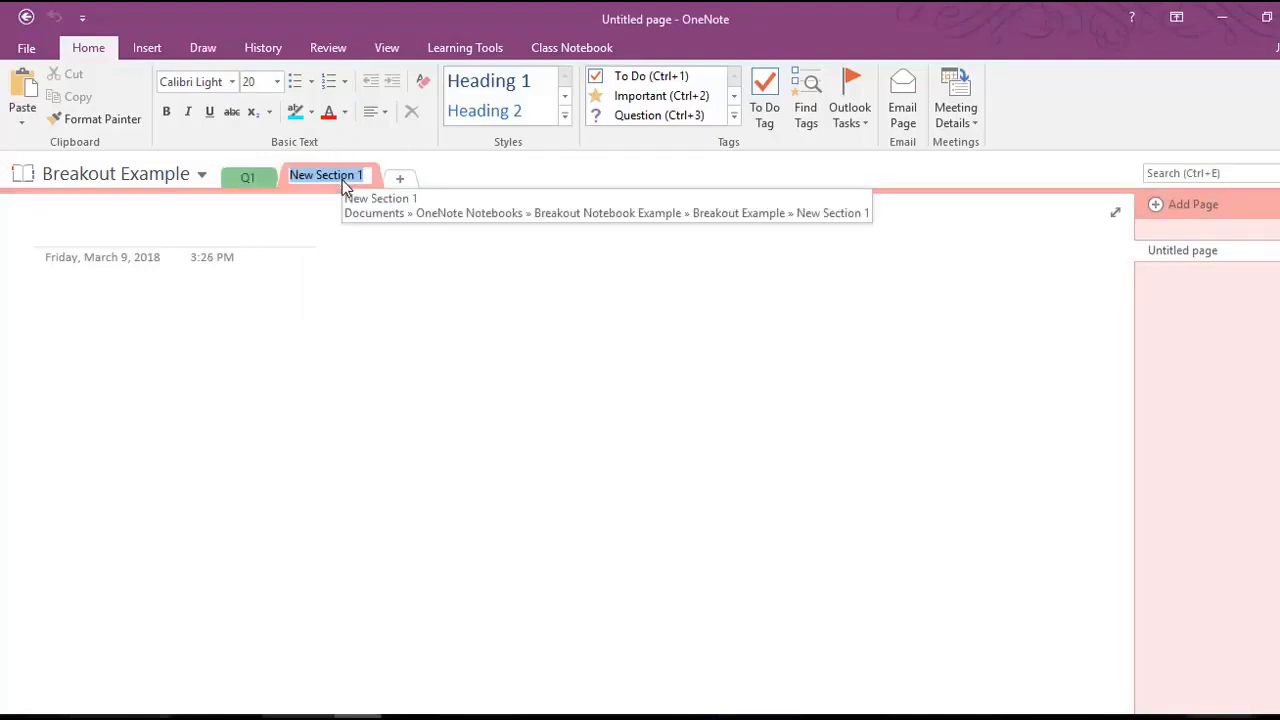
text(Q2)
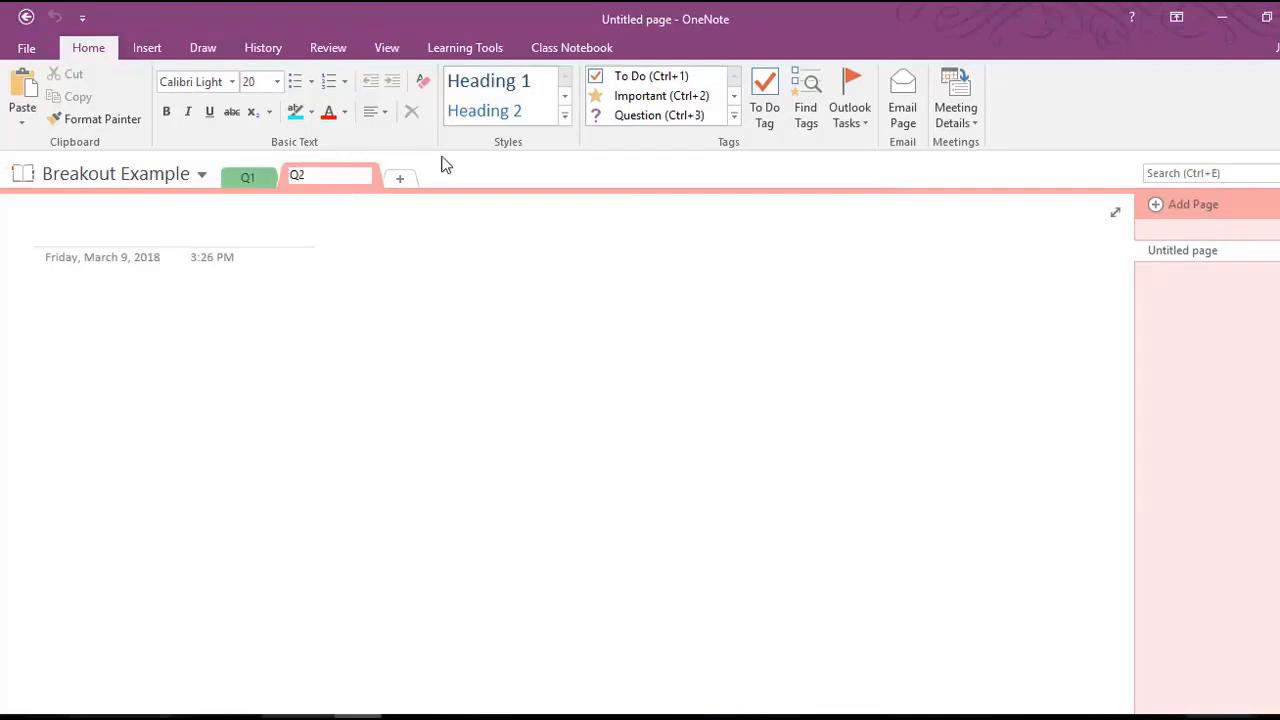
click(404, 176)
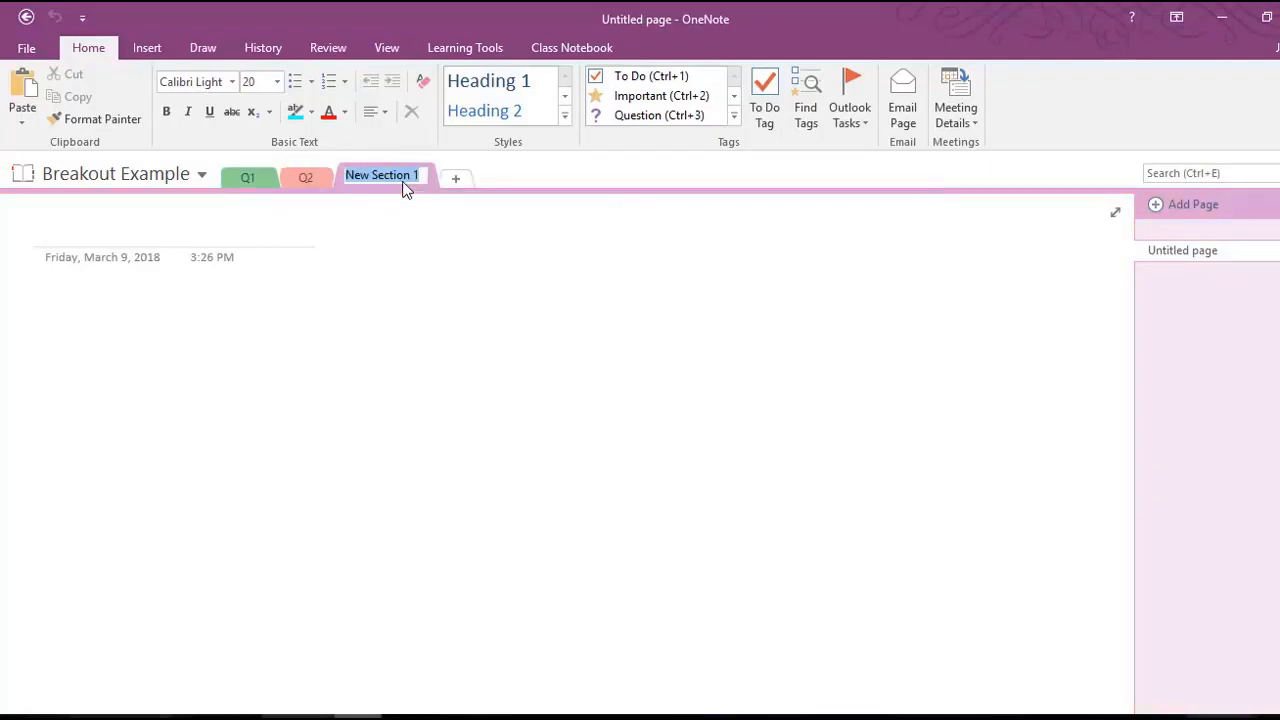
text(Q3)
Add two more sections after Q3, trying the name Q3 for the first and naming the second Q5.
click(452, 179)
text(Q)
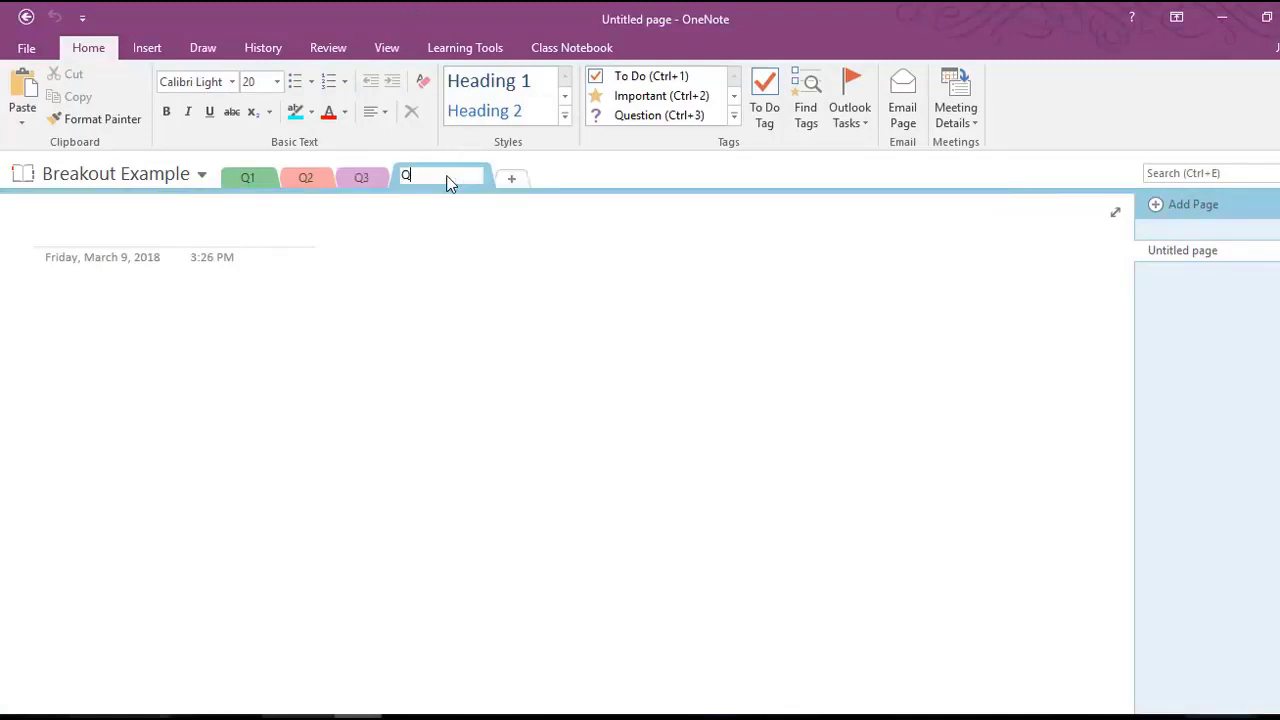
text(3)
click(513, 179)
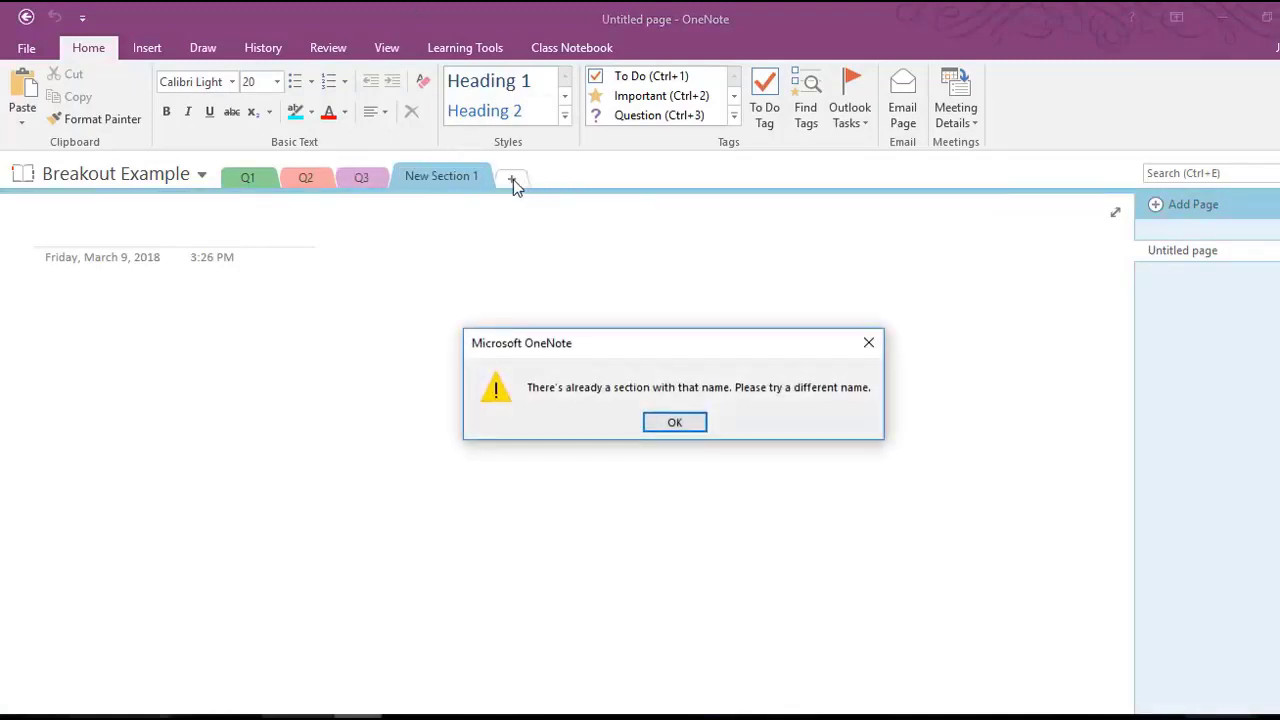
click(674, 422)
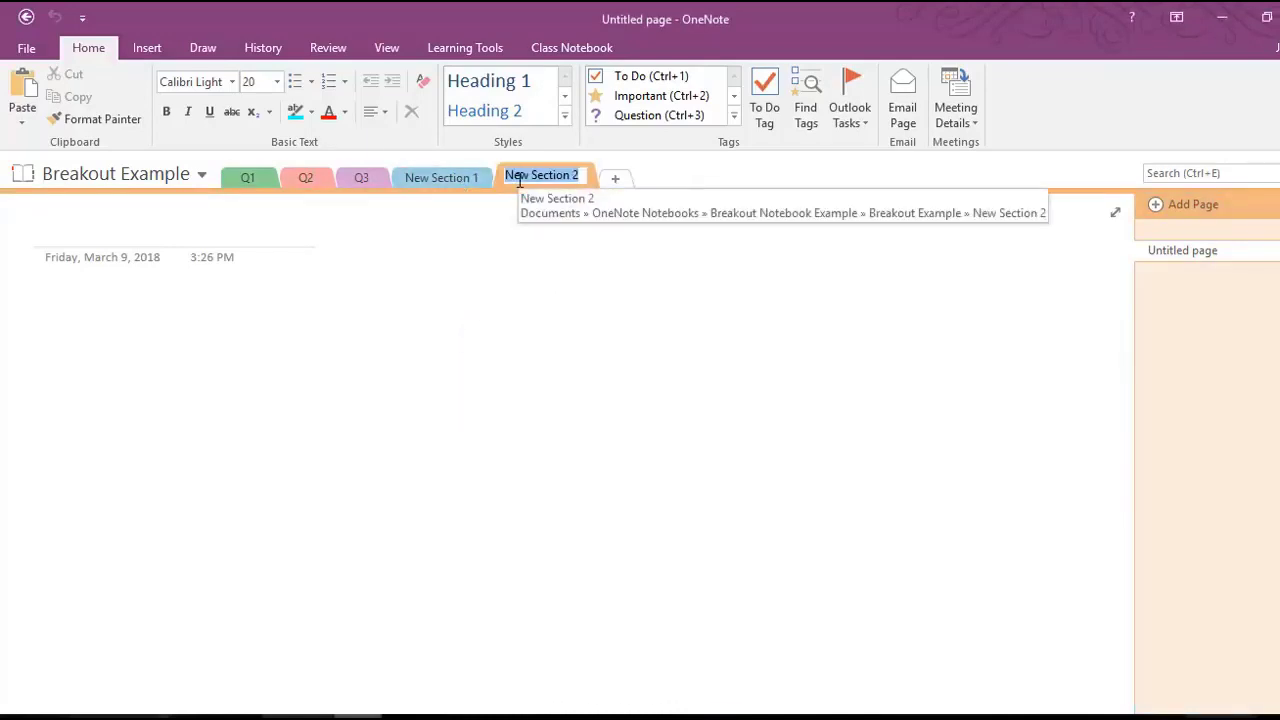
text(Q5)
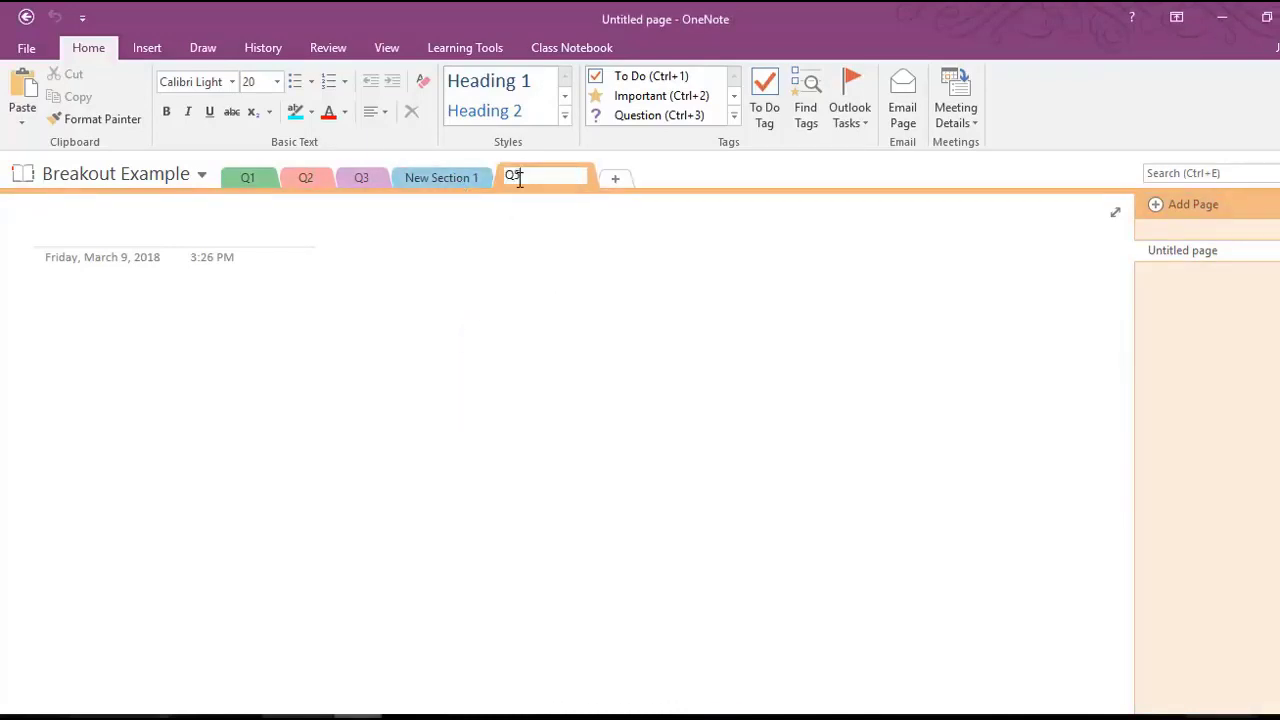
Rename the section between Q3 and Q5 to Q4.
click(452, 181)
right_click(452, 181)
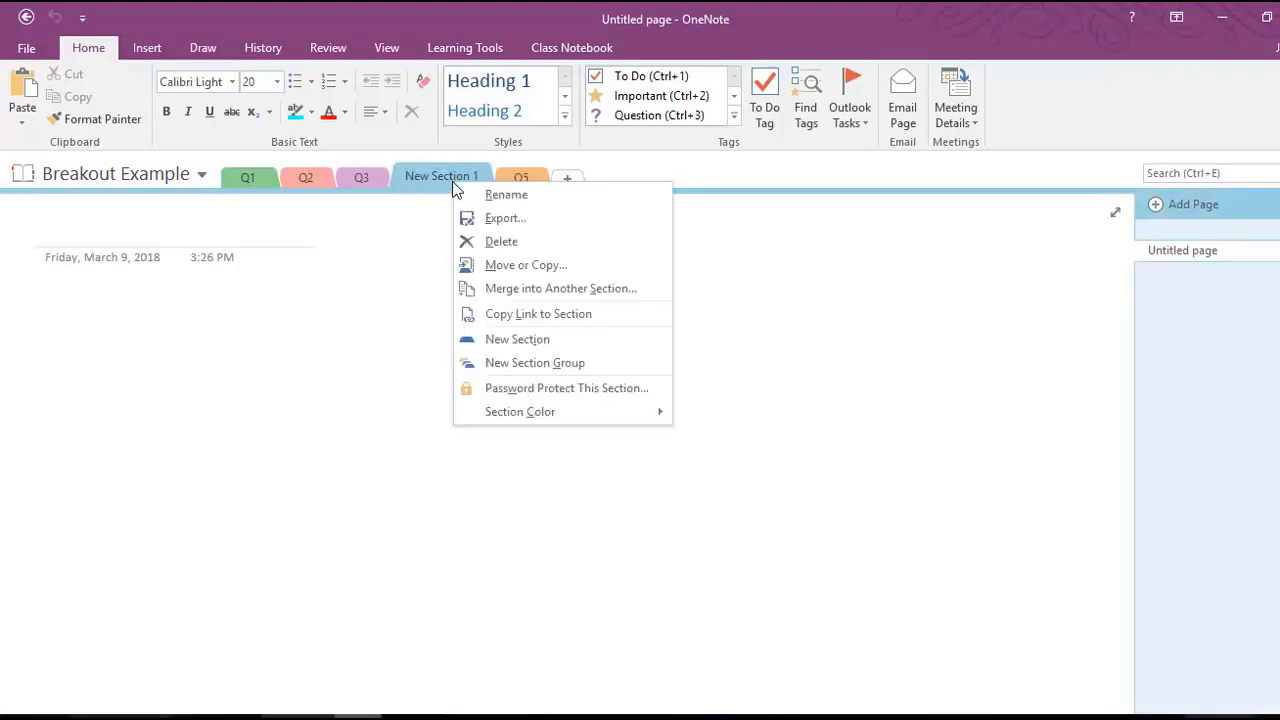
click(494, 200)
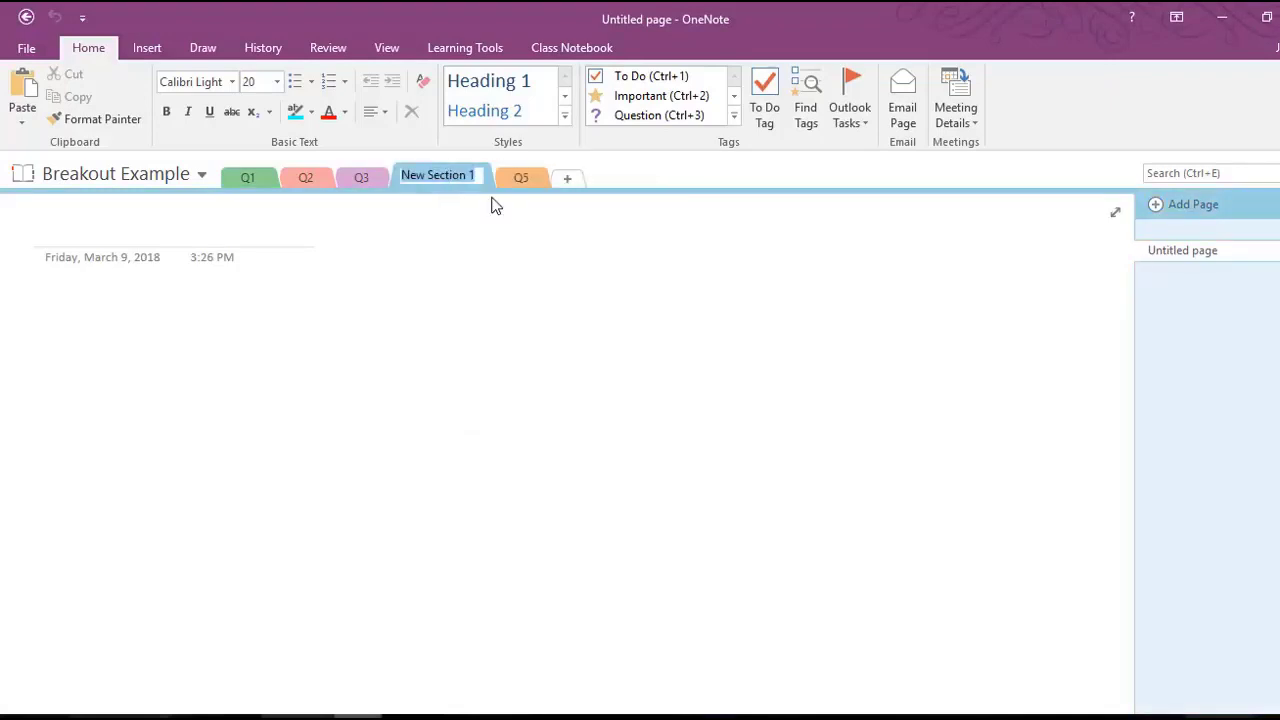
text(Q4)
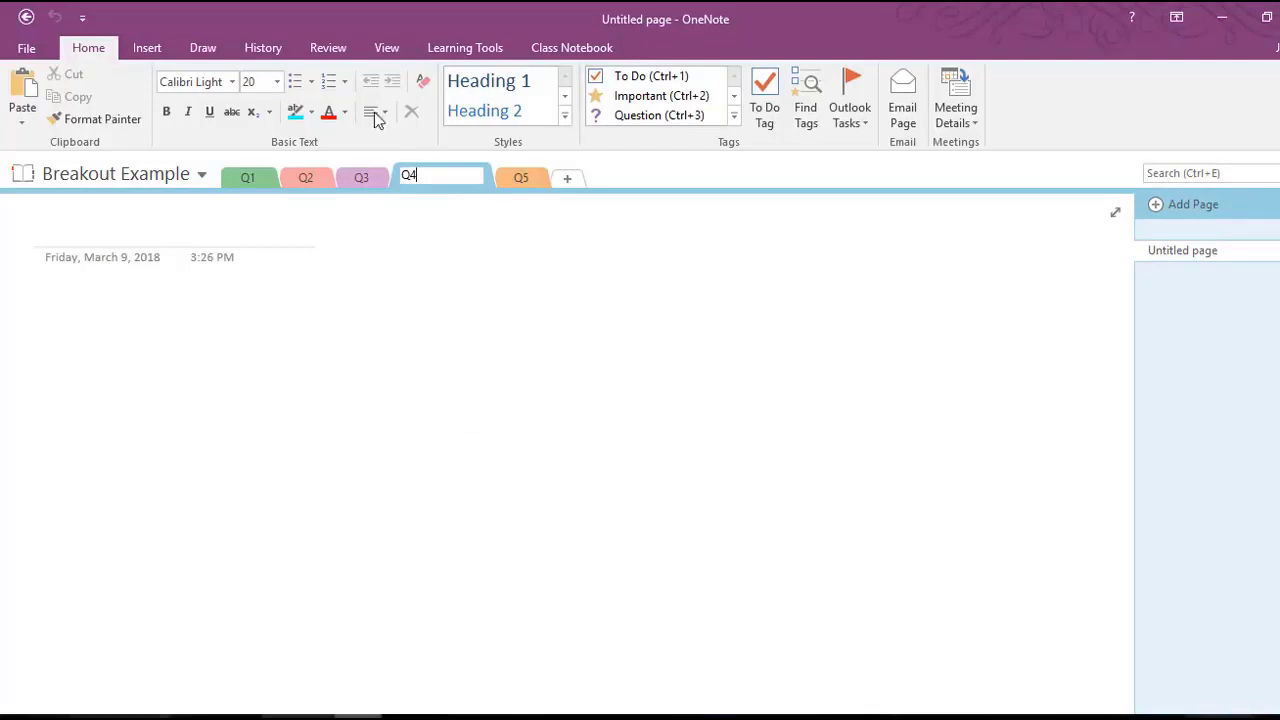
click(70, 235)
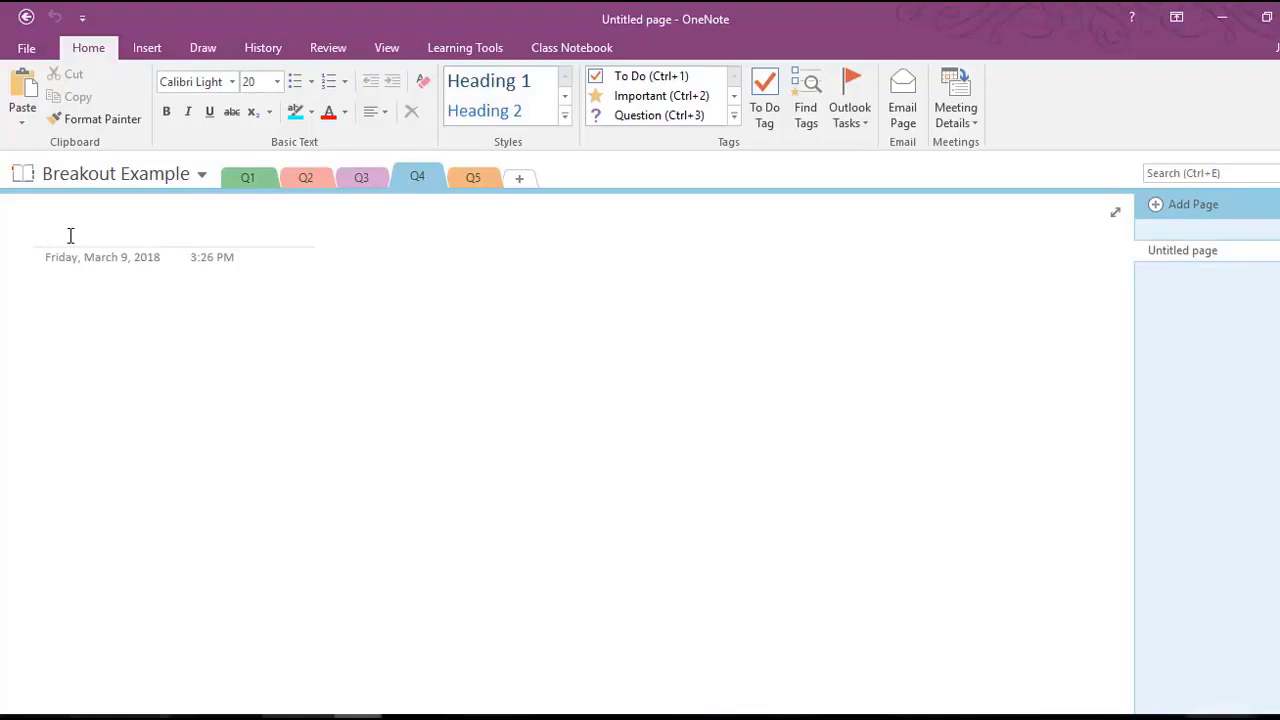
Title the pages in sections Q1, Q2 and Q3 as 1+1, 2+2 and 3+3 respectively.
click(250, 178)
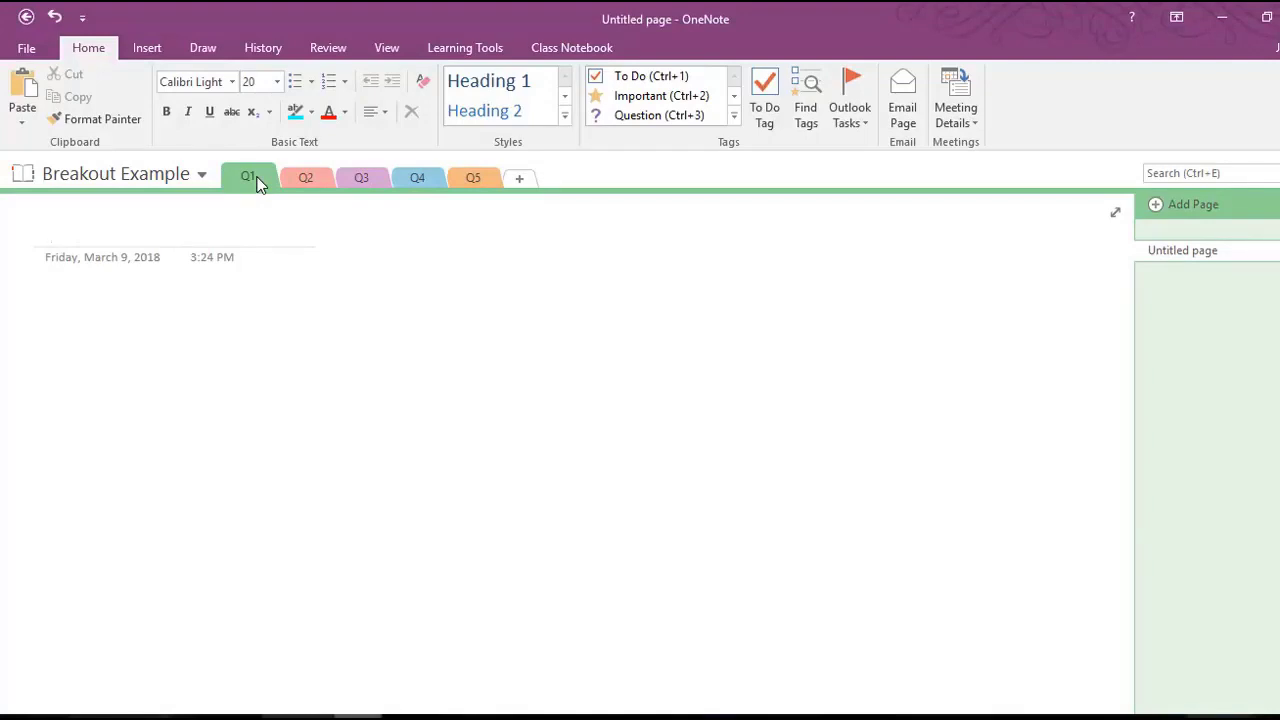
text(1+1)
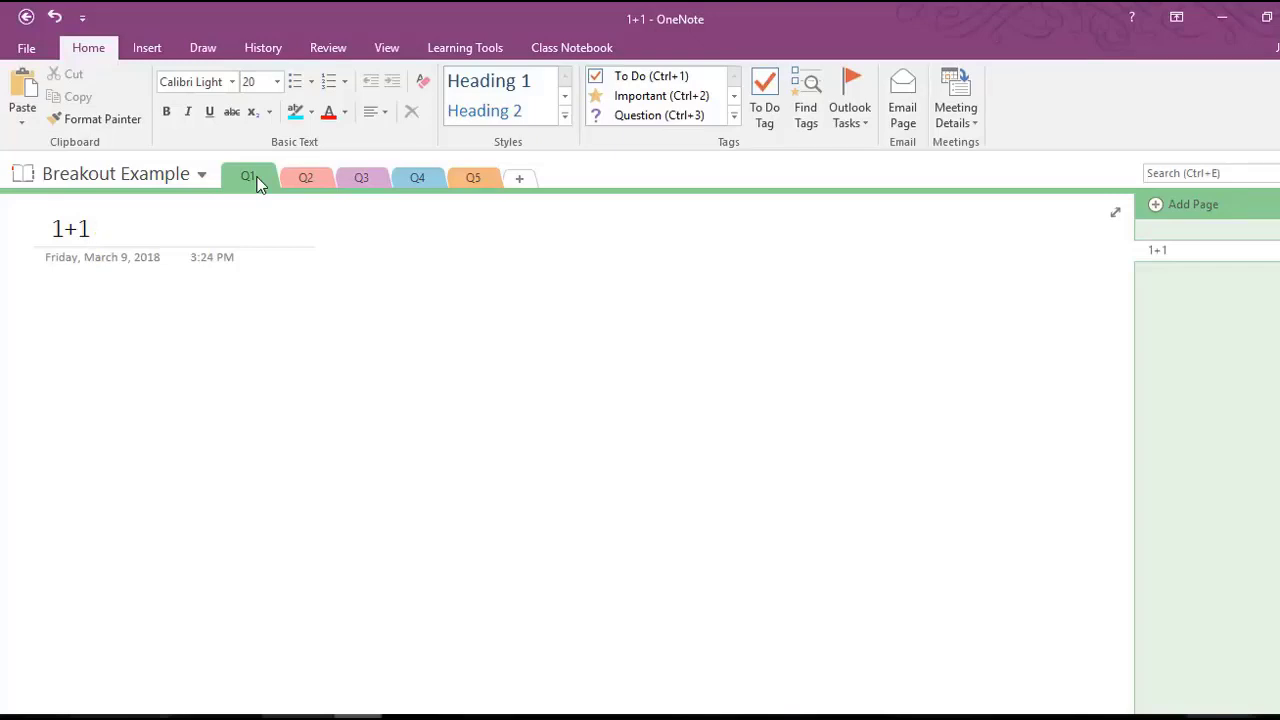
click(307, 180)
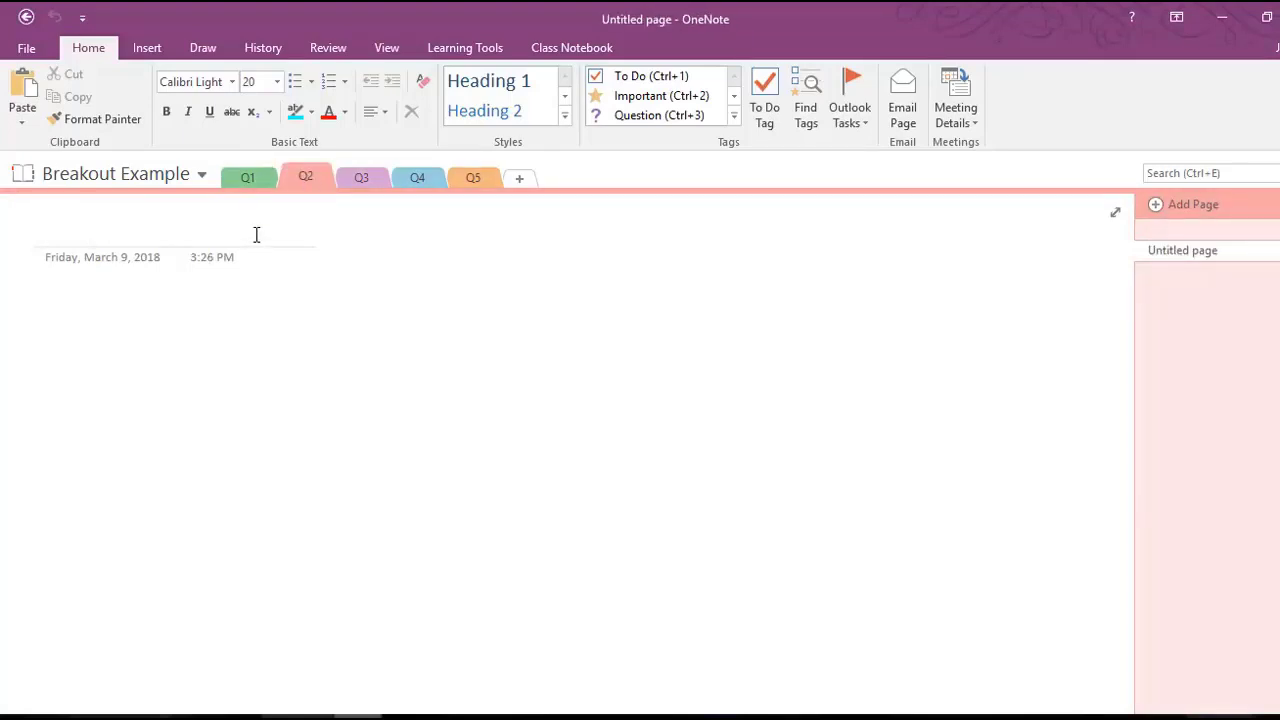
text(2+2)
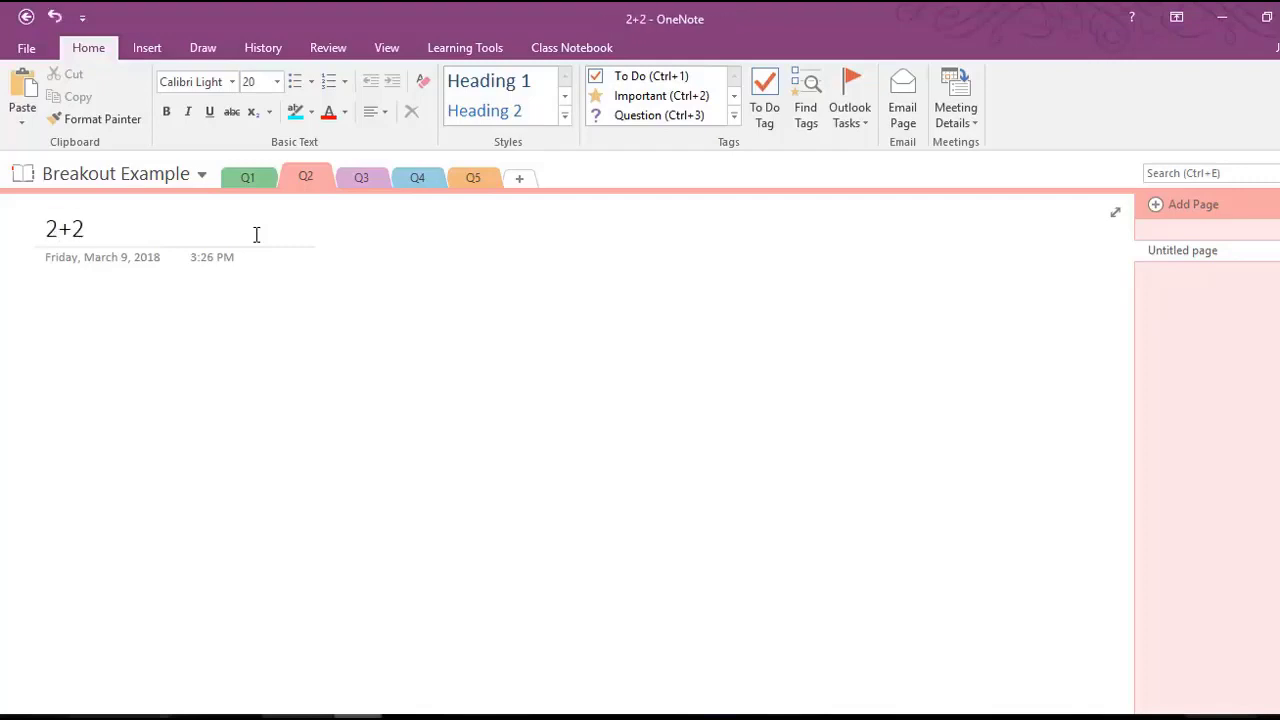
click(363, 176)
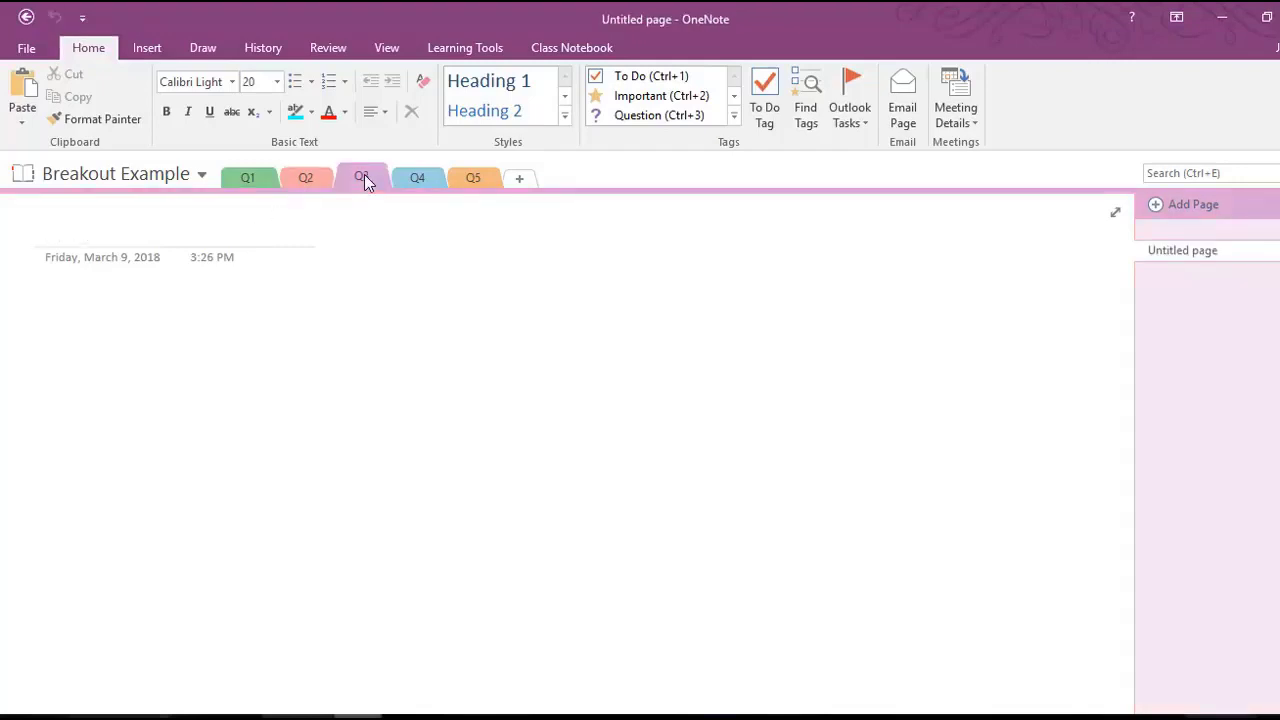
text(3+3)
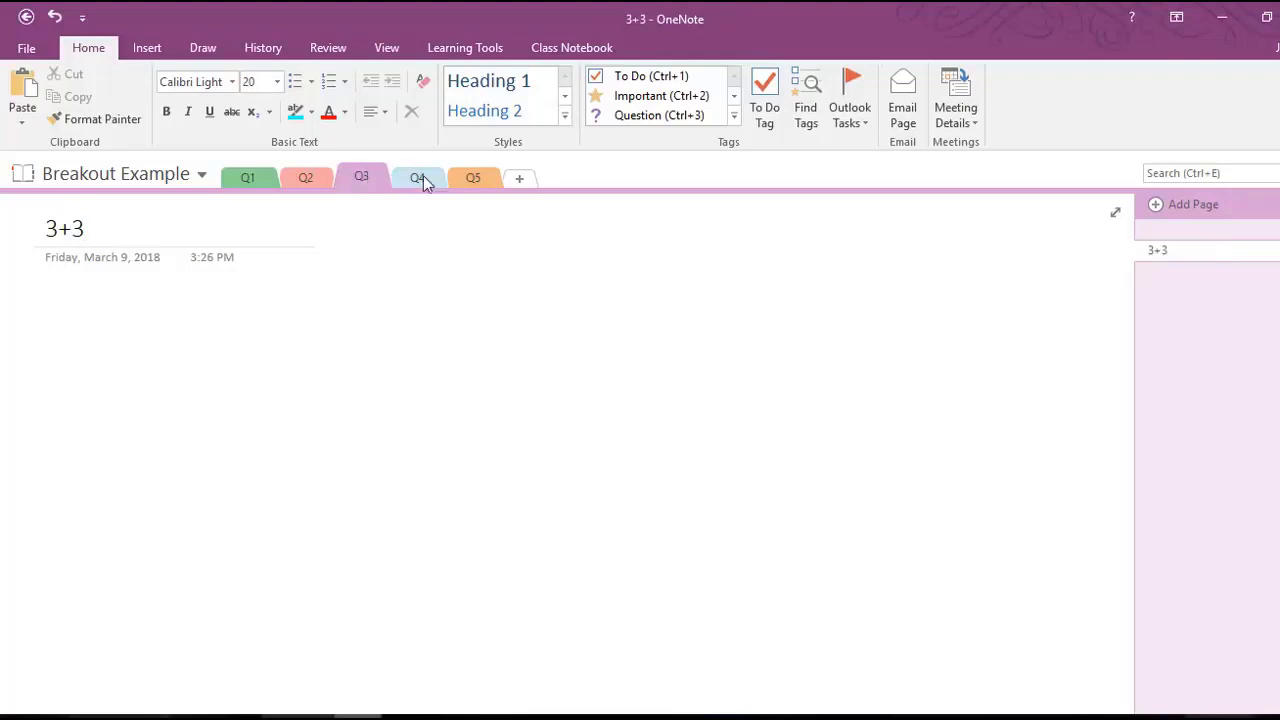
Title the page in section Q4 as 4+4 and the page in section Q5 as 5+5.
click(424, 176)
text(4+)
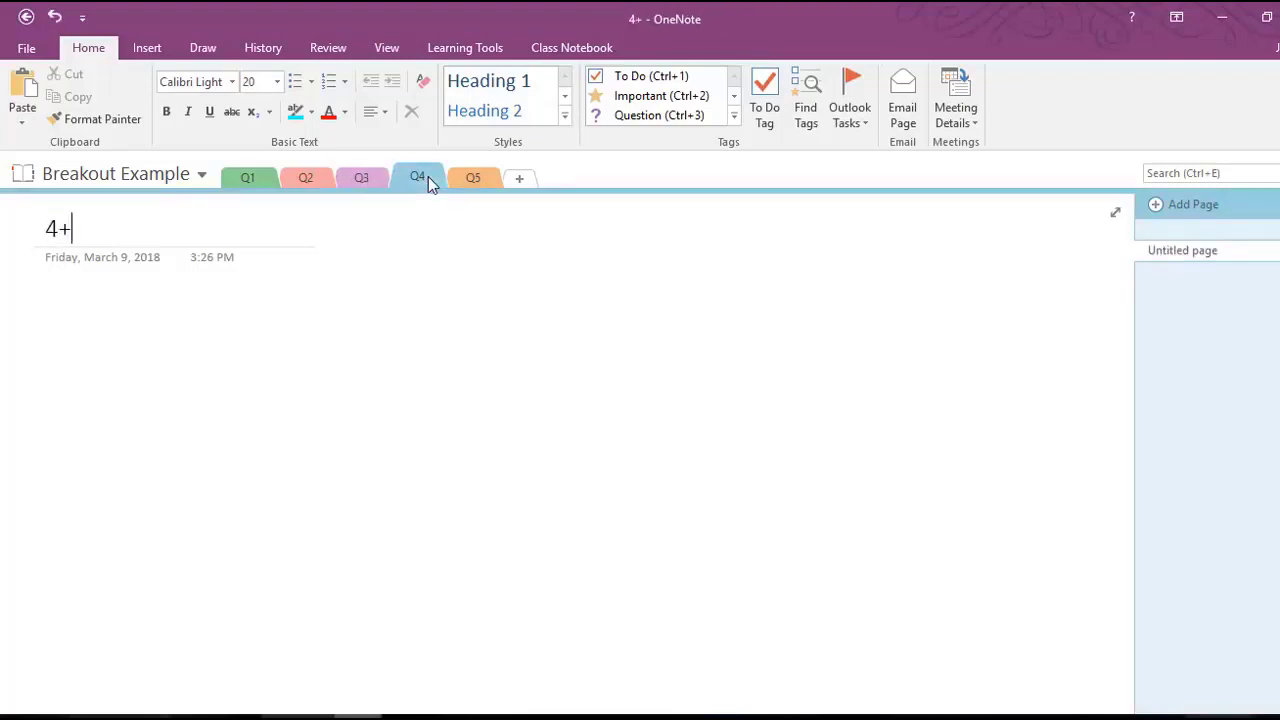
text(4)
click(467, 176)
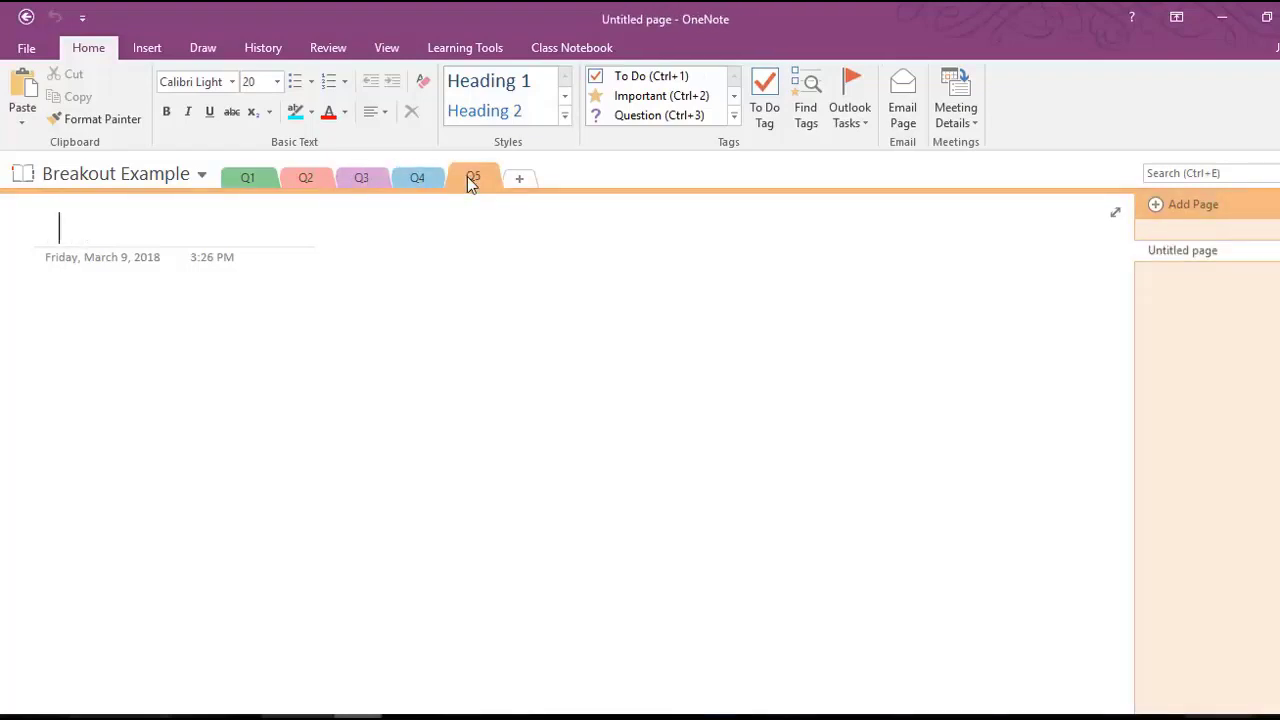
text(5+5)
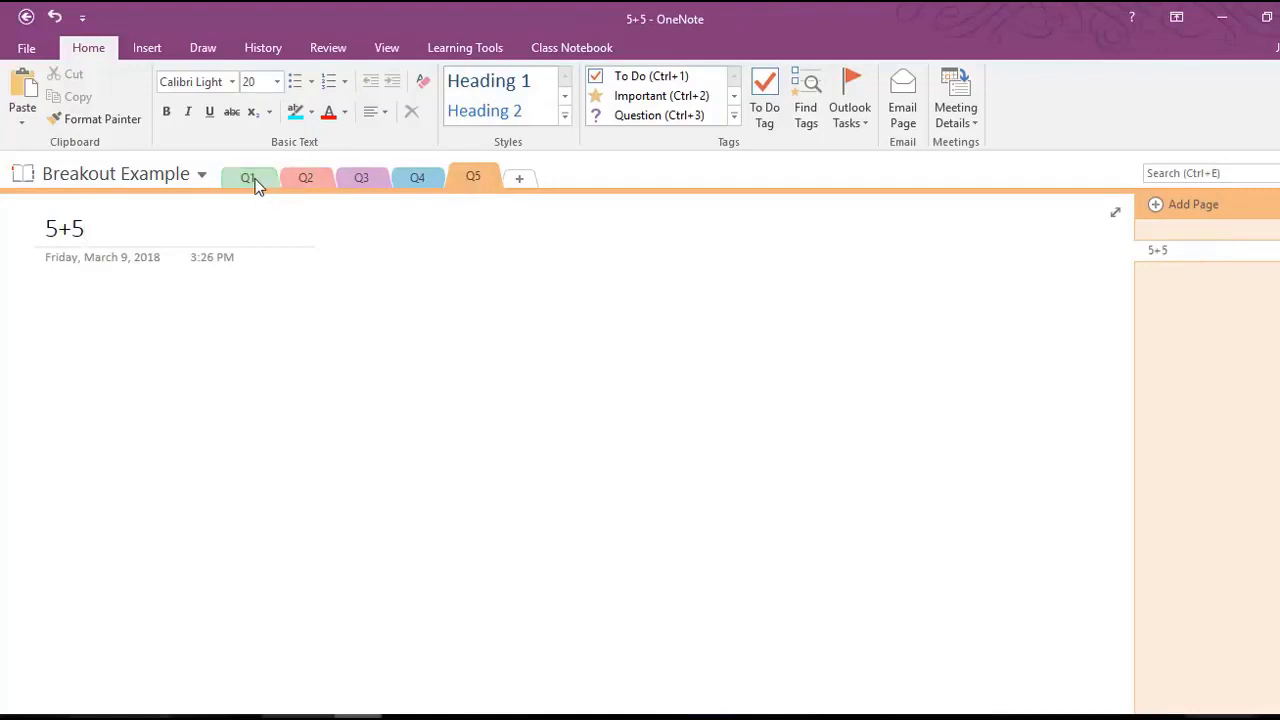
Password-protect section Q2, entering and confirming the section password.
click(250, 180)
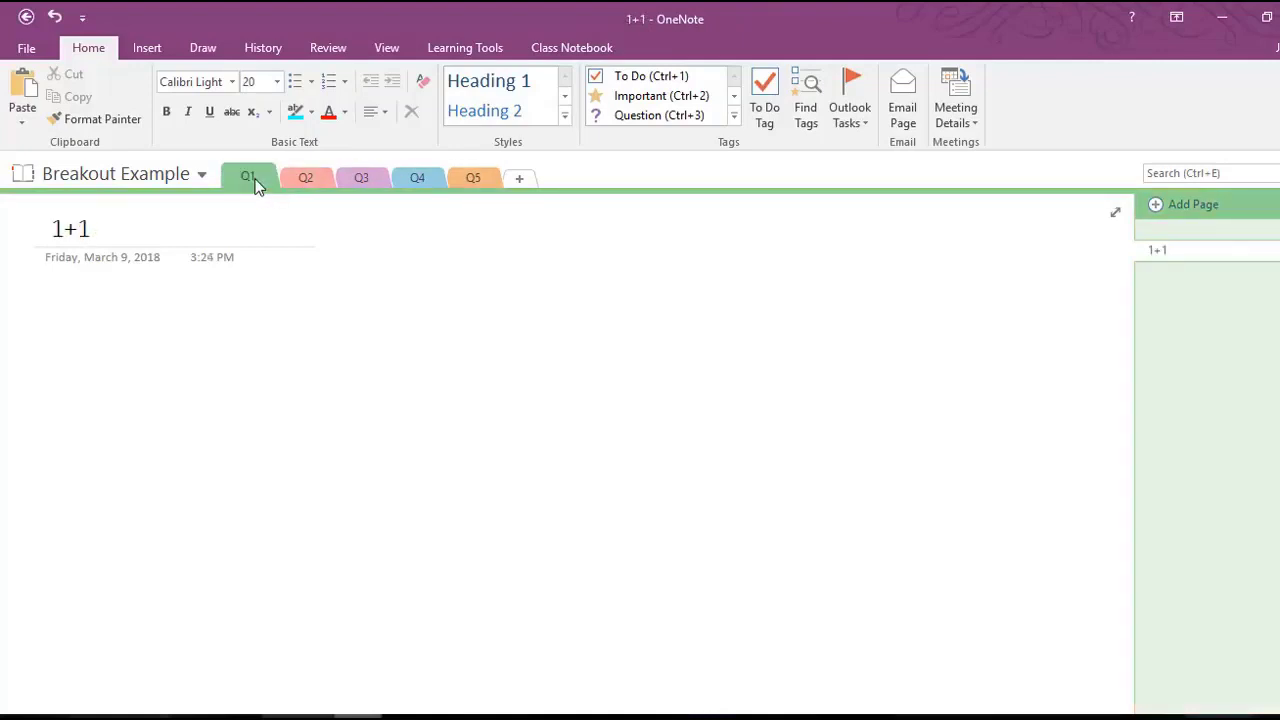
click(314, 184)
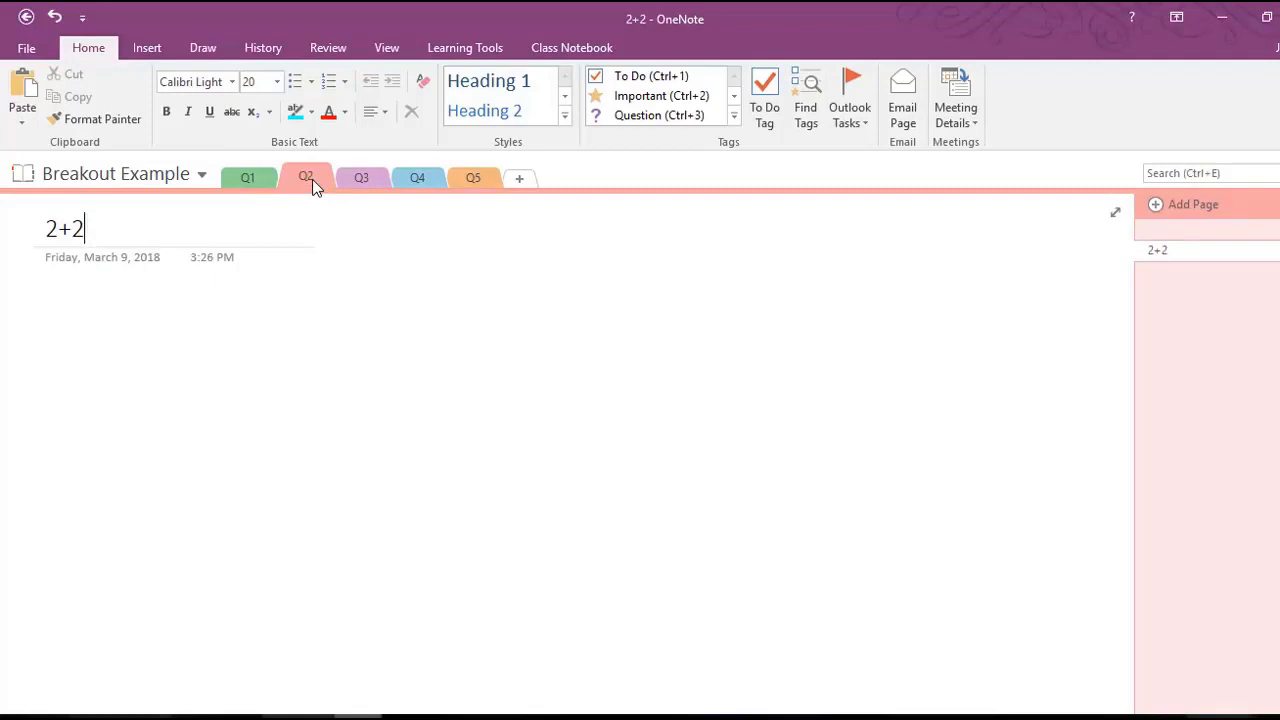
click(348, 52)
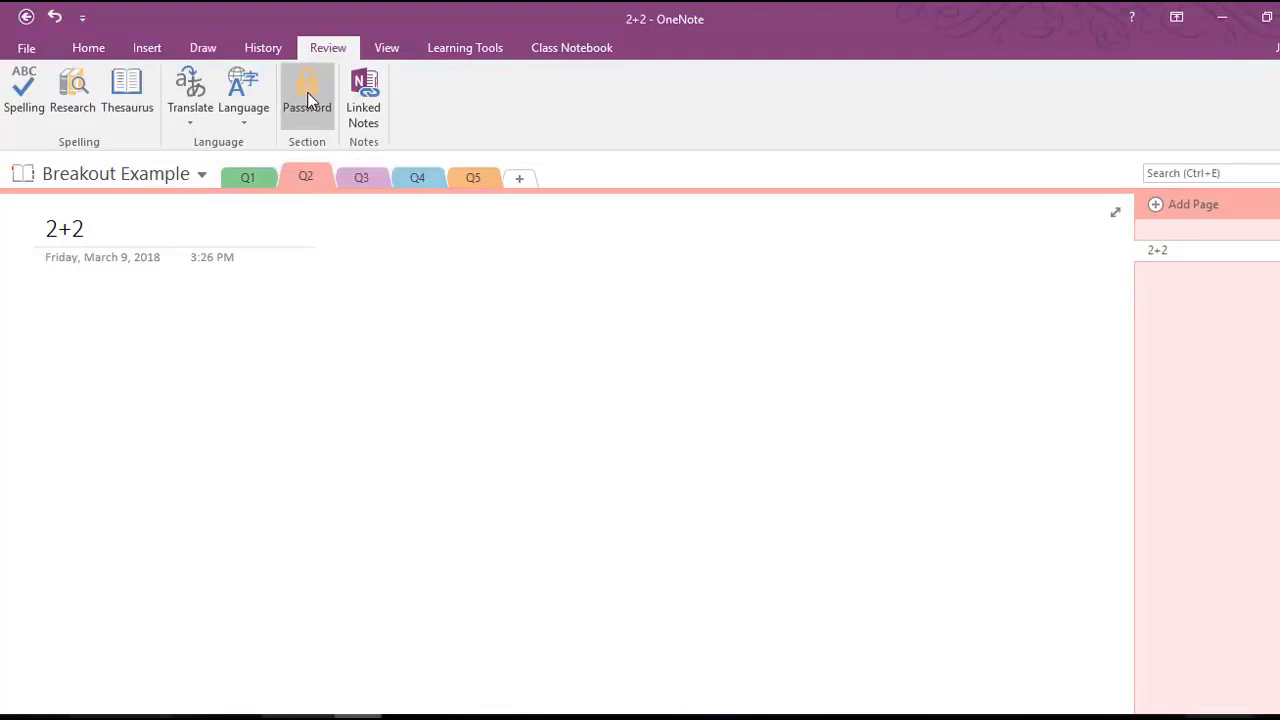
click(307, 92)
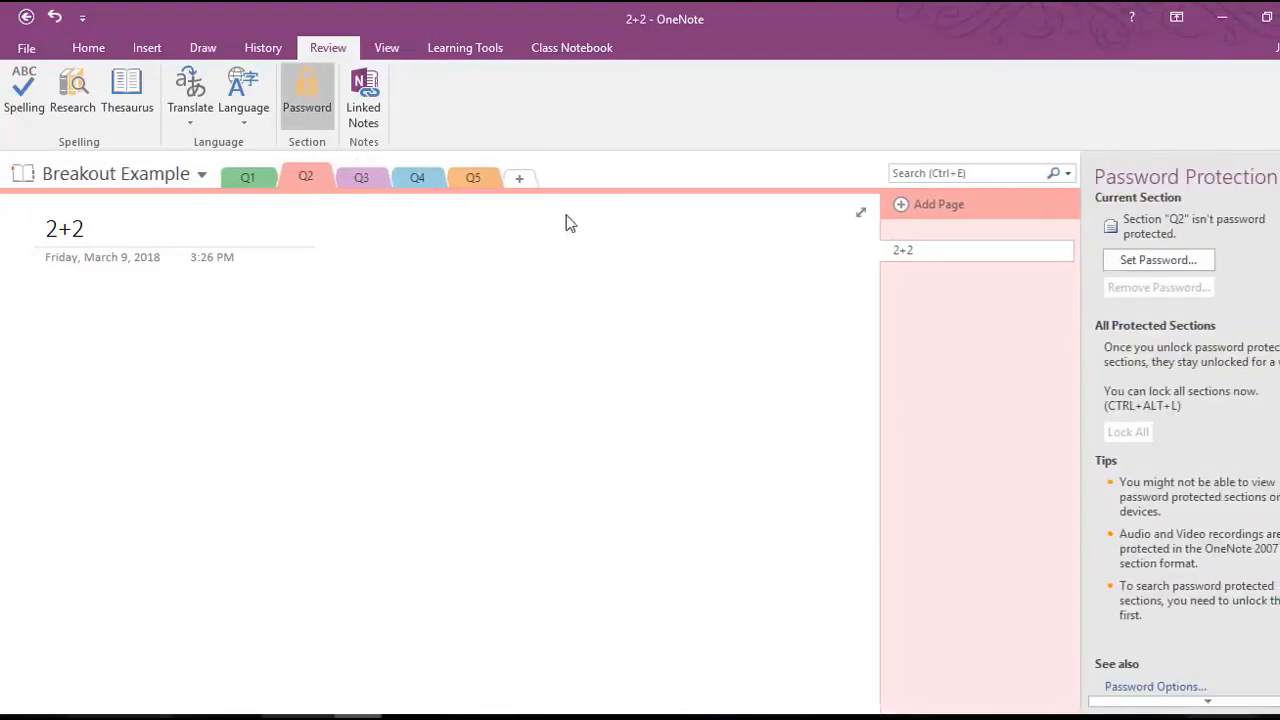
click(1158, 260)
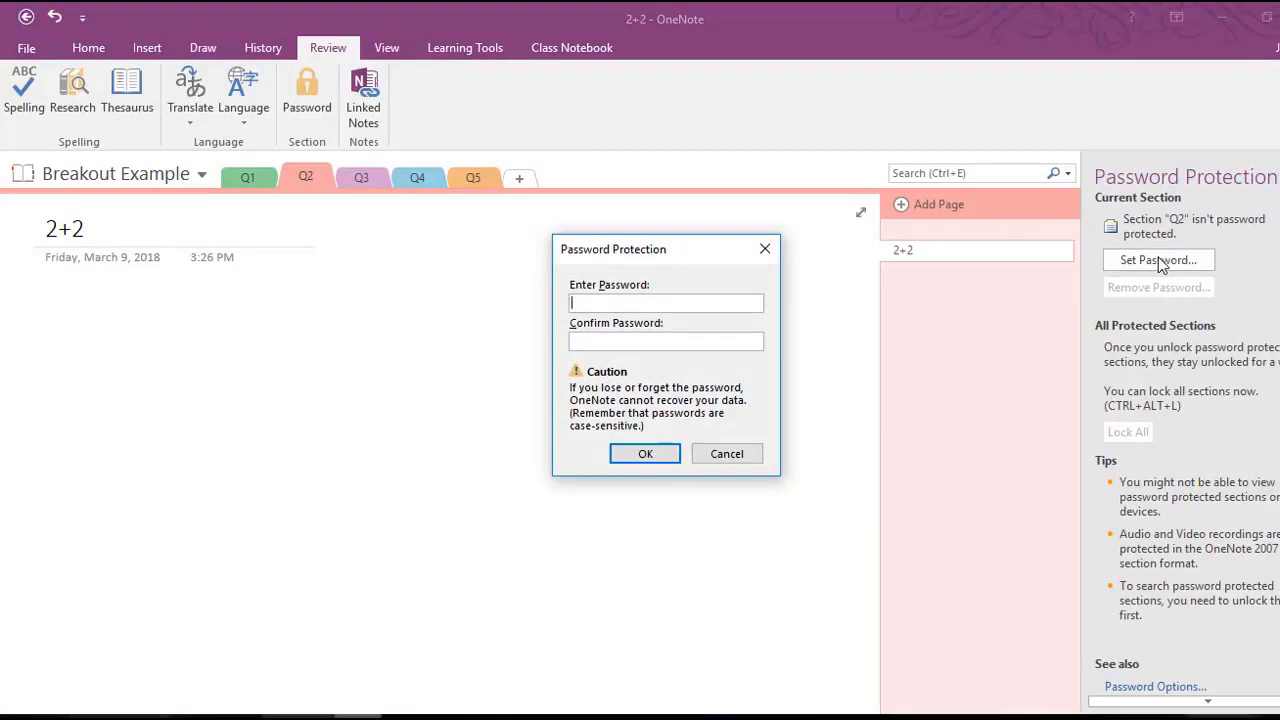
text(p)
key(Tab)
text(p)
key(Return)
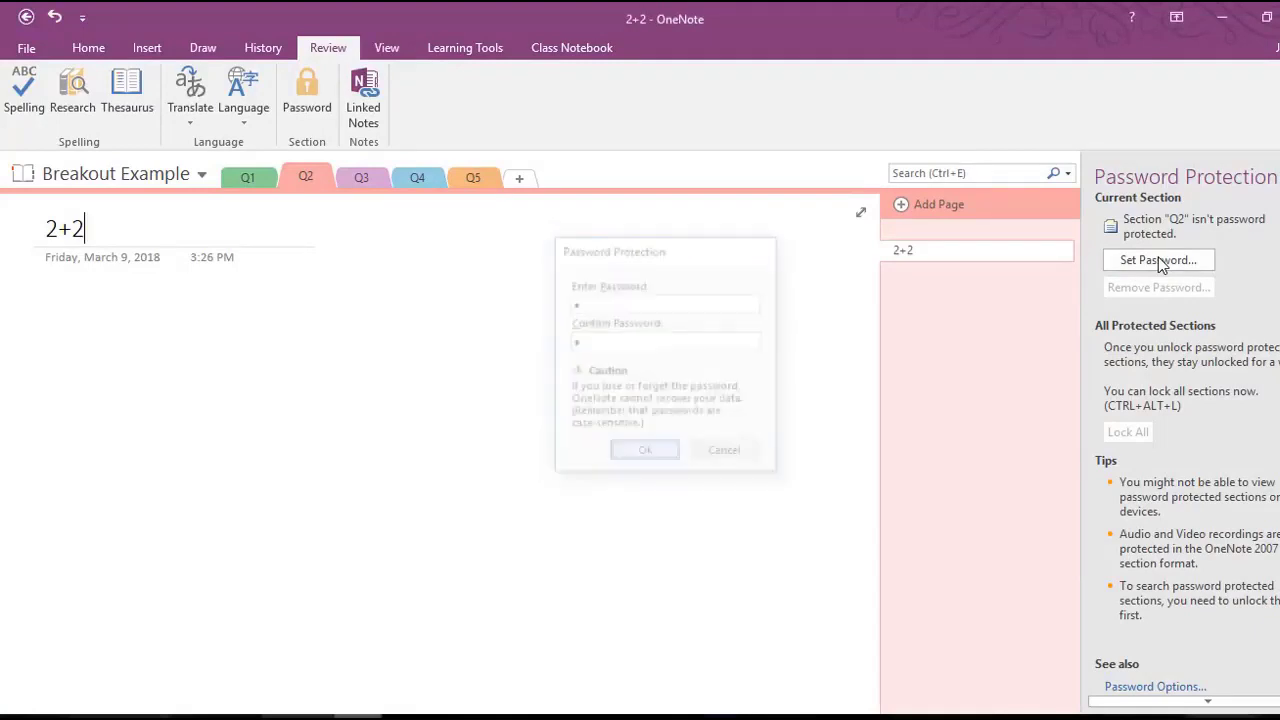
Set a password on section Q3, filling in both the password and confirmation fields.
click(372, 175)
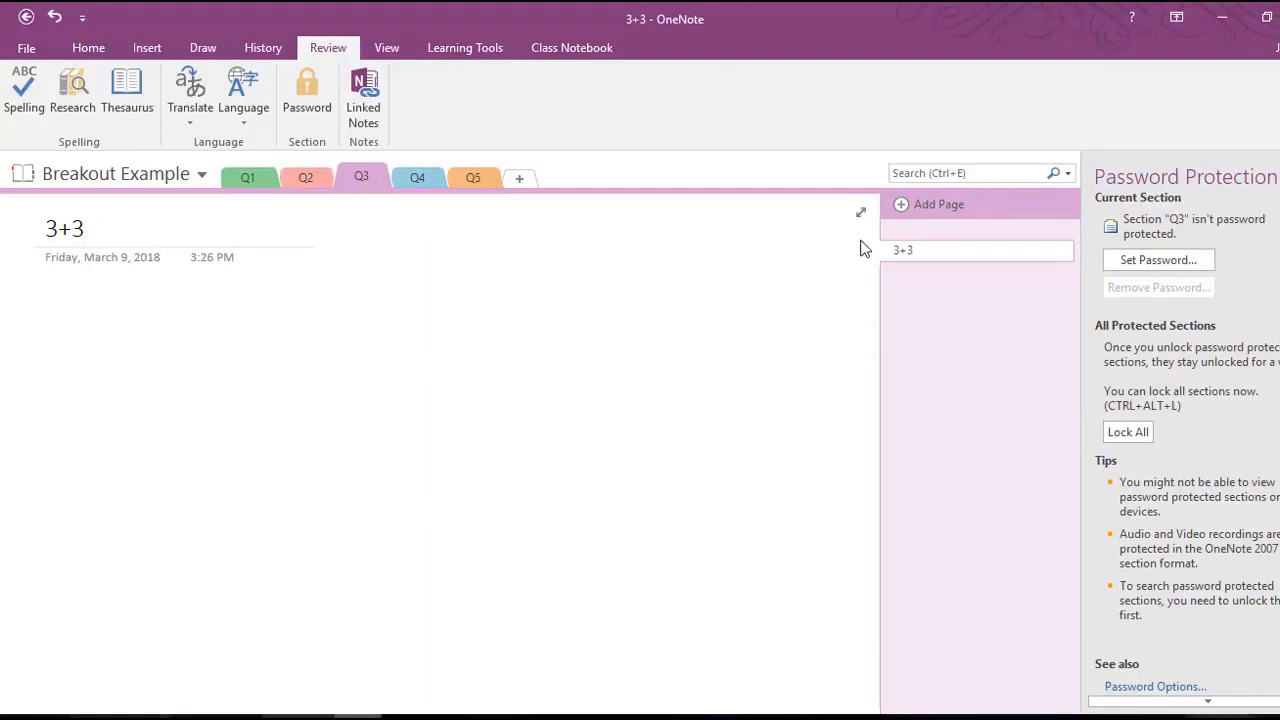
click(1136, 263)
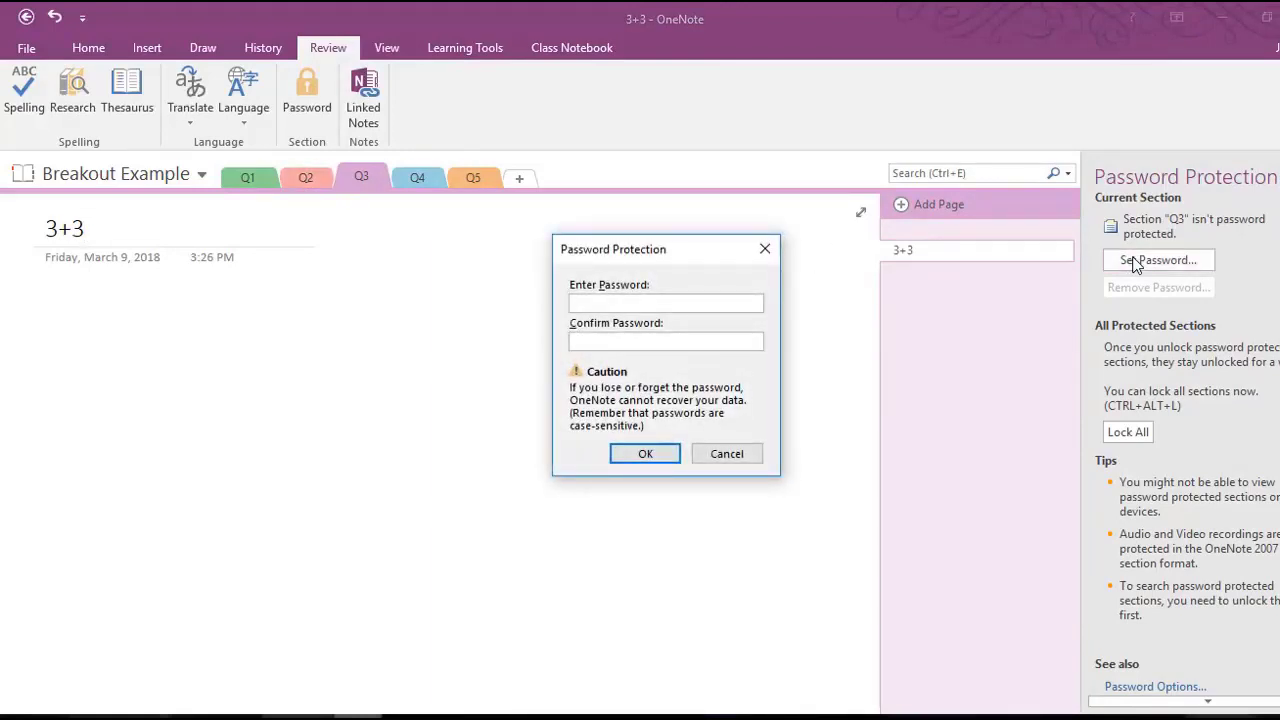
text(p)
key(Tab)
text(p)
key(Return)
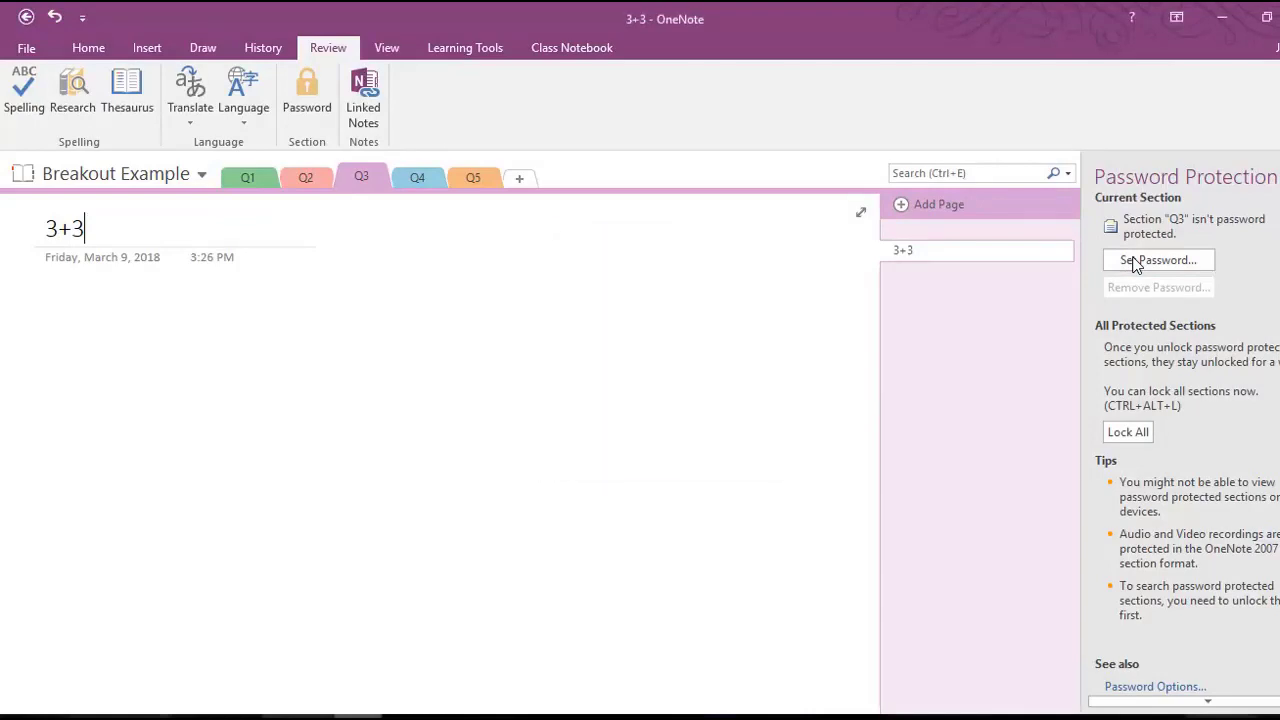
Protect section Q4 with a password, entering it in the password and confirmation fields.
click(419, 180)
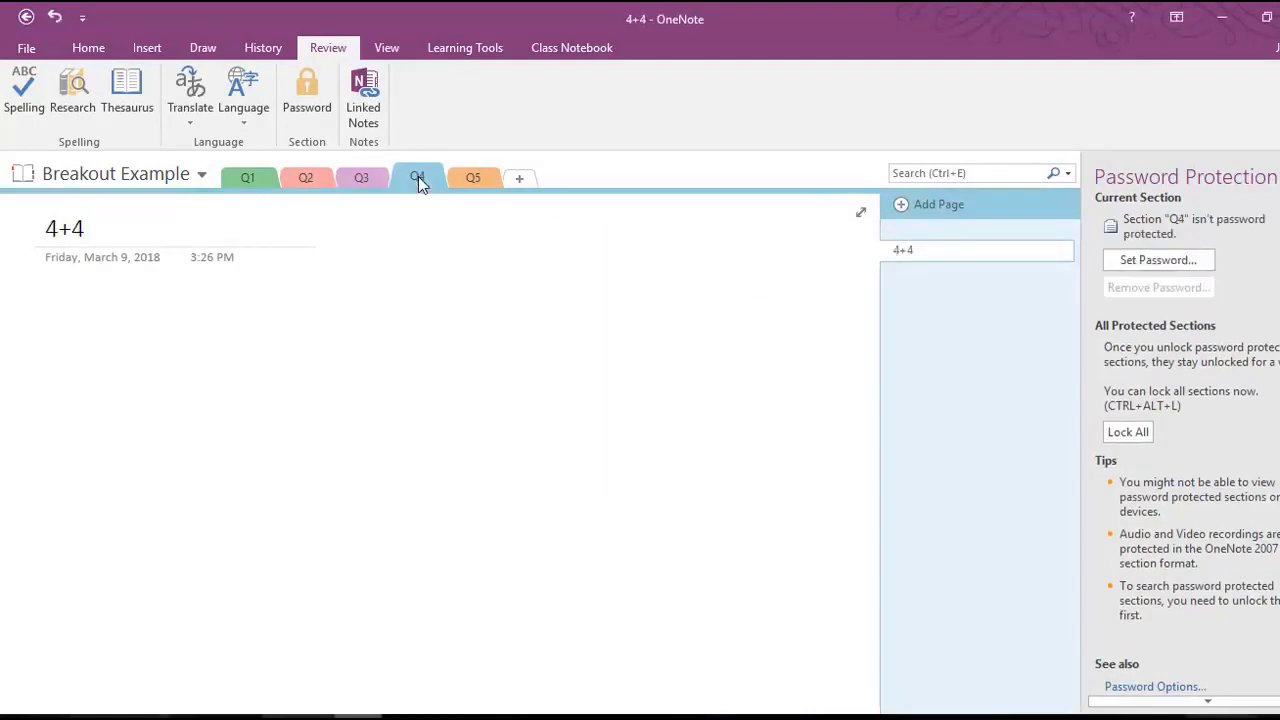
click(1150, 262)
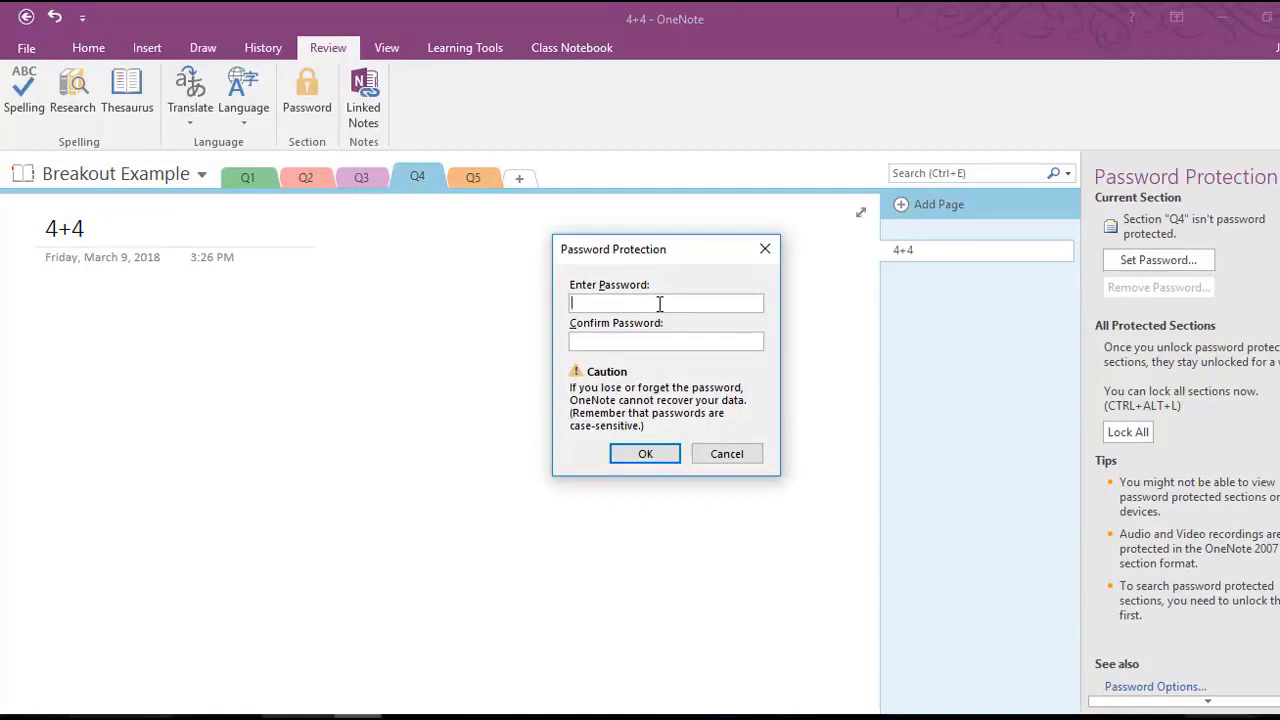
text(p)
key(Tab)
text(p)
key(Return)
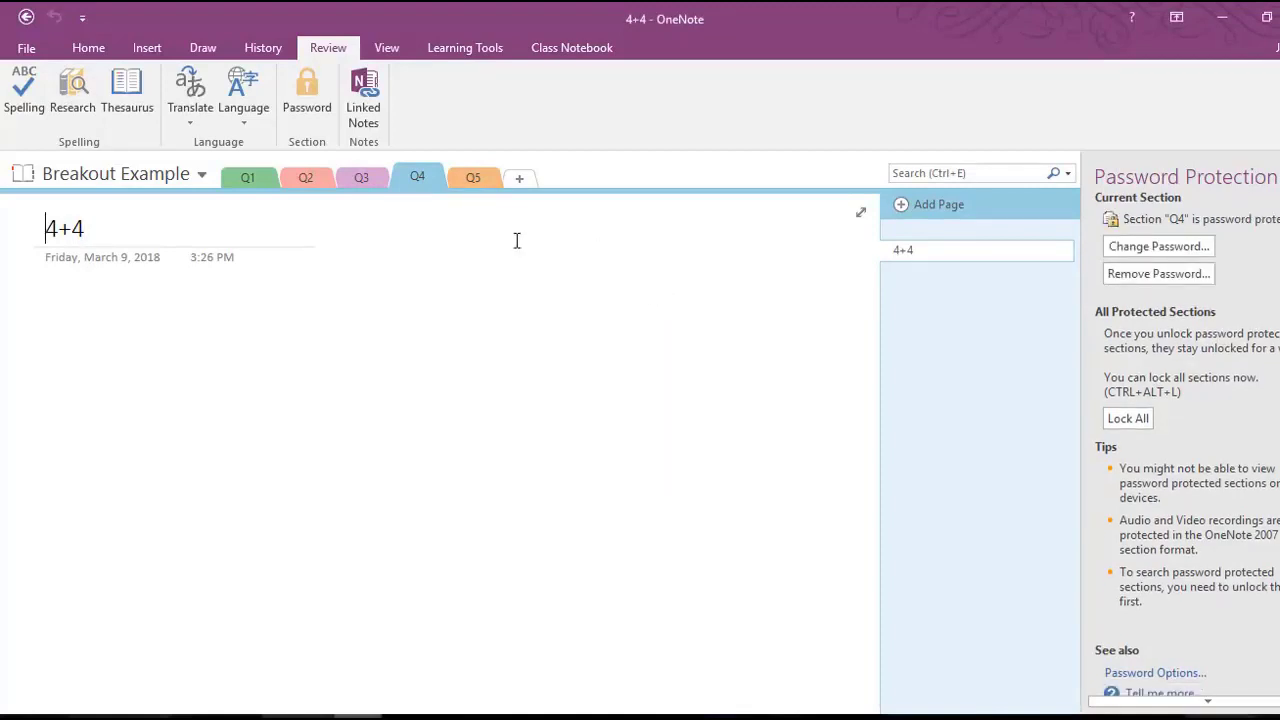
Password-protect section Q5, entering the section password and confirming it.
click(481, 176)
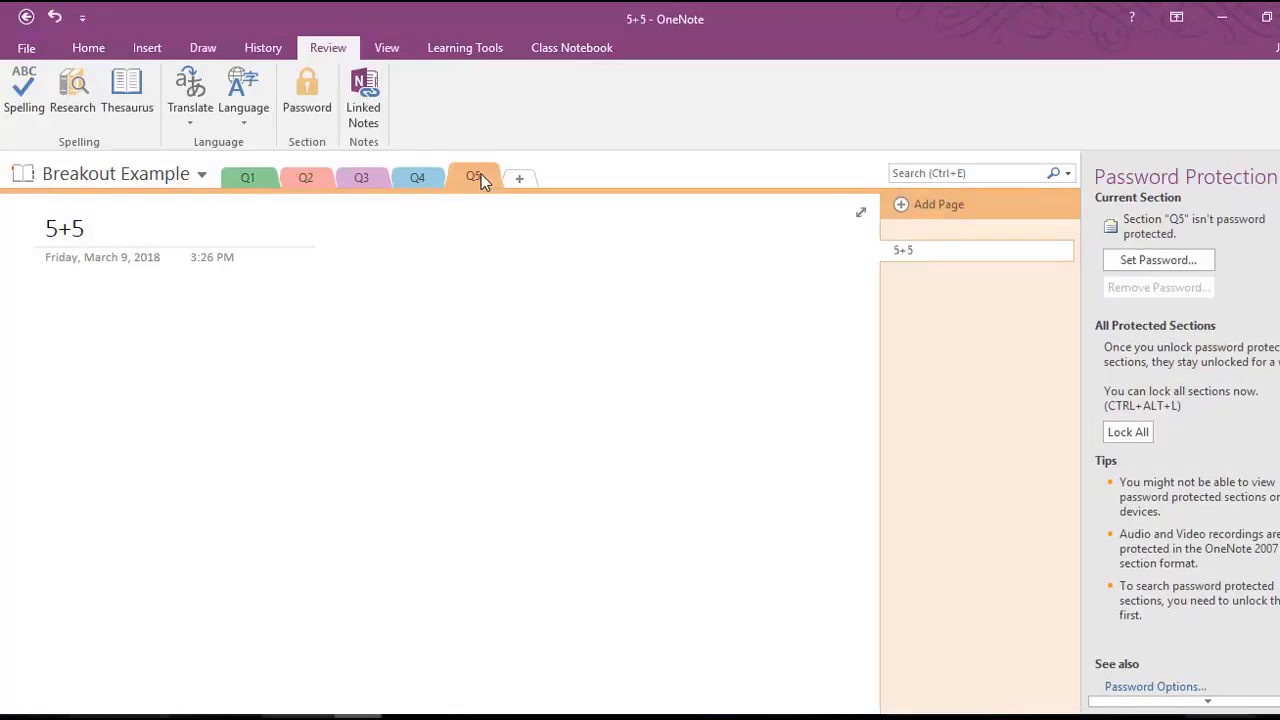
click(1140, 264)
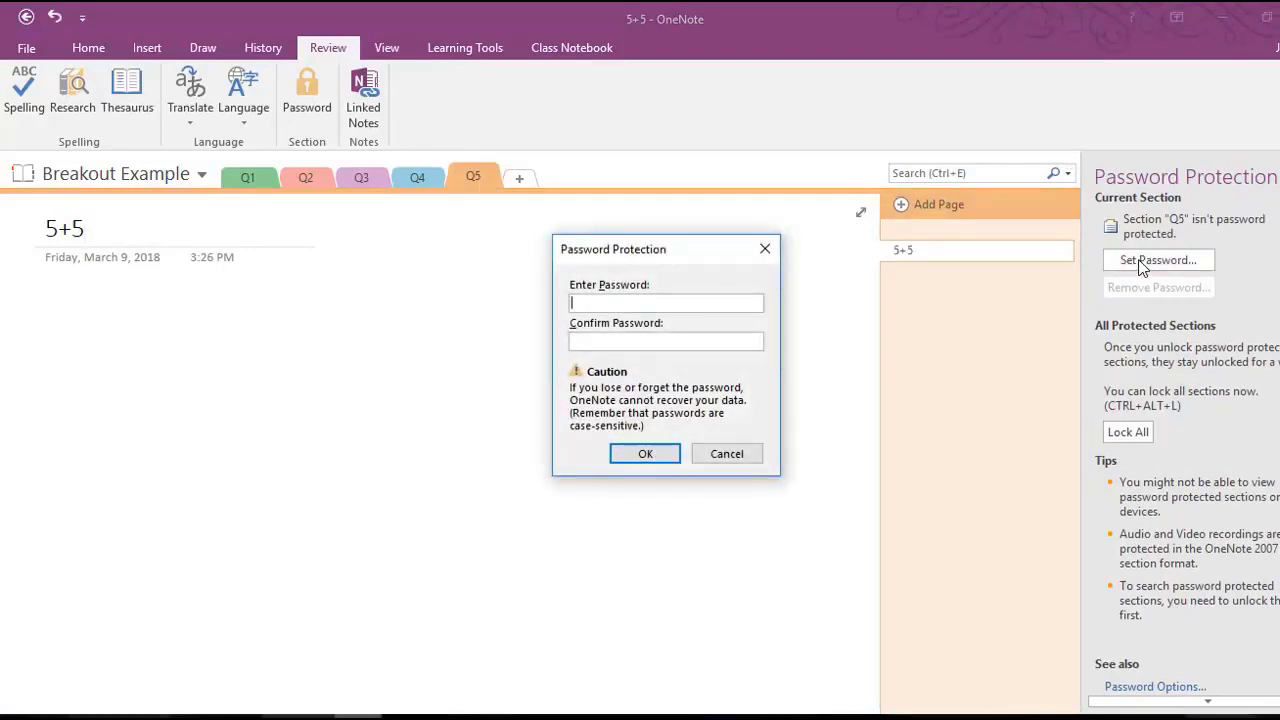
text(1)
key(Tab)
text(1)
key(Return)
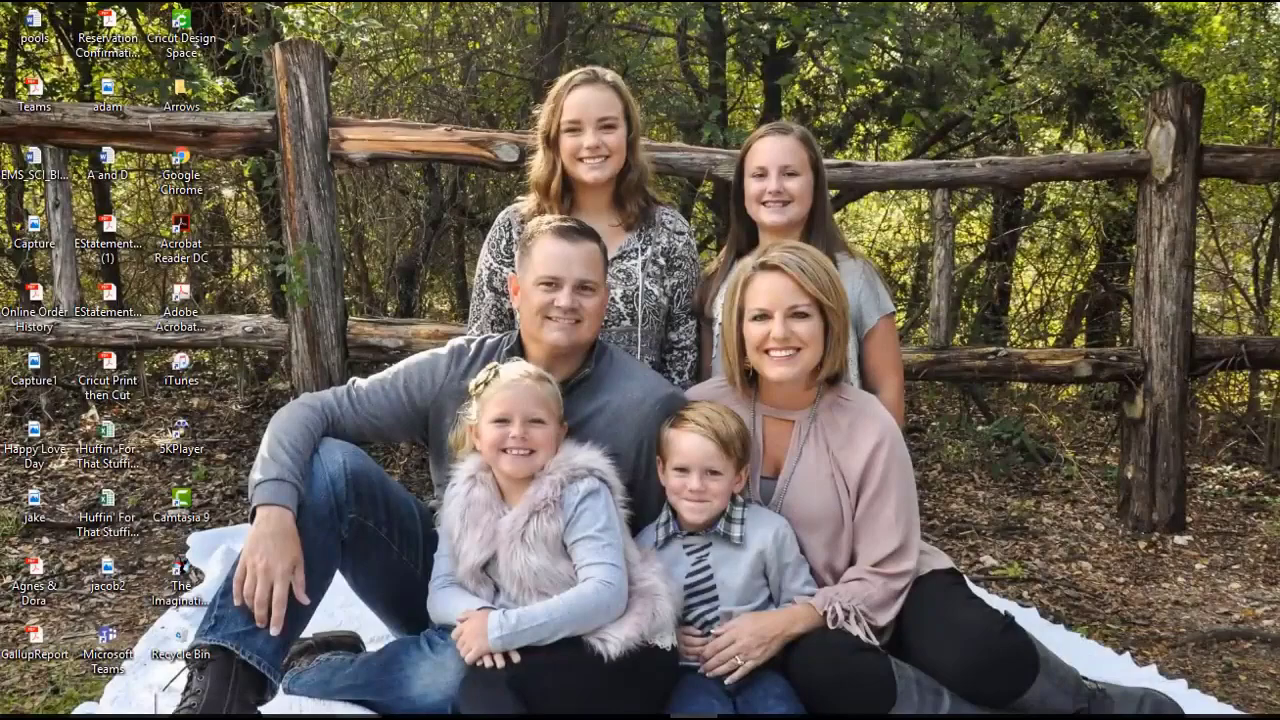
Switch back to OneNote, view section Q1, and unlock section Q2 by entering its password.
click(359, 716)
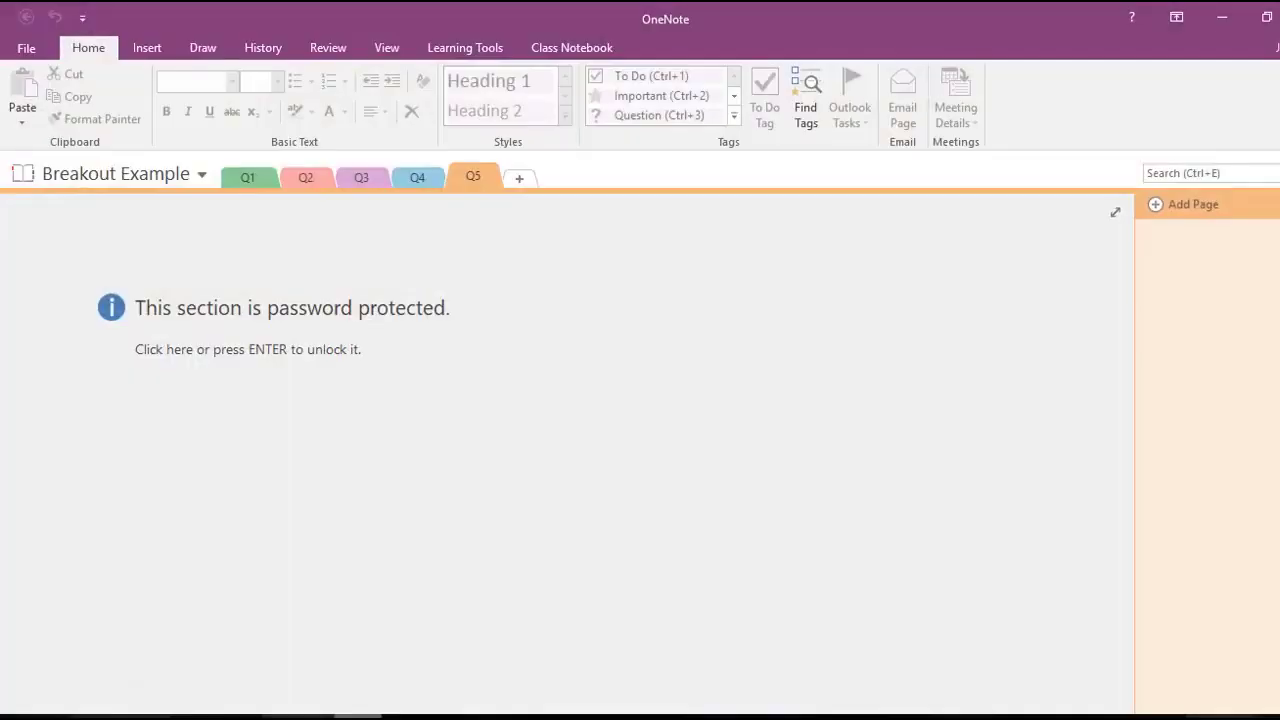
click(248, 178)
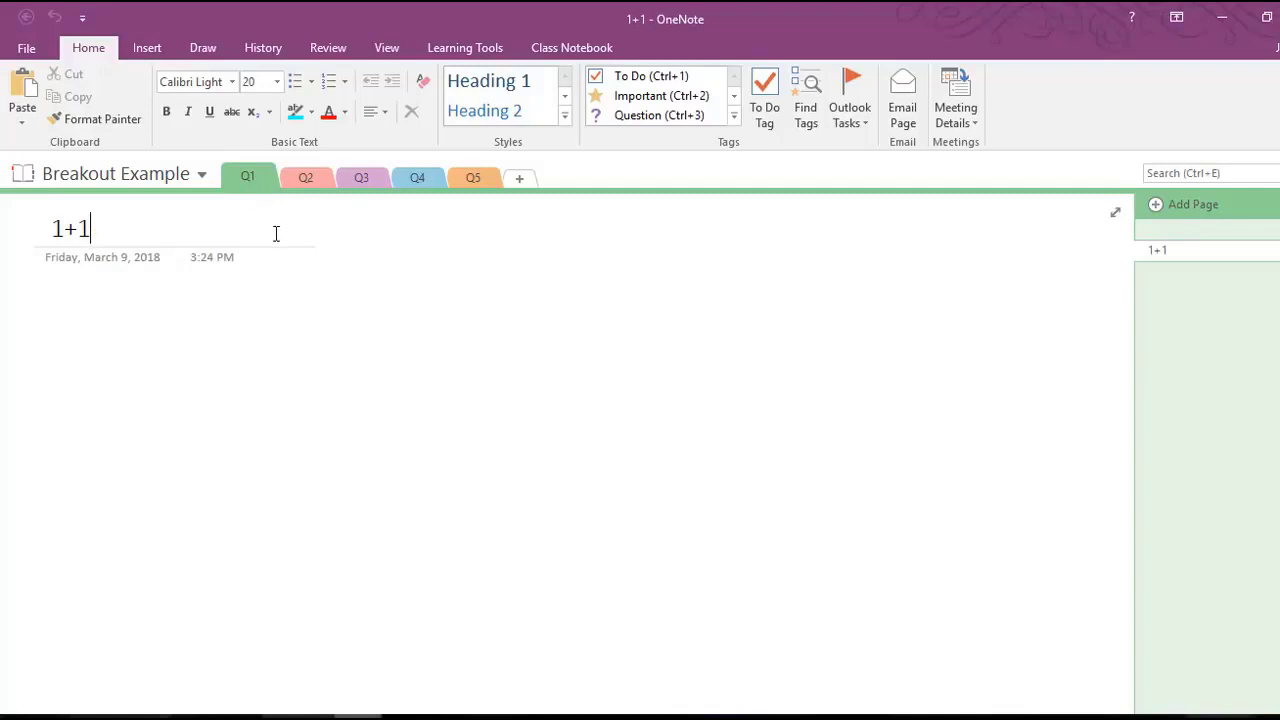
click(315, 177)
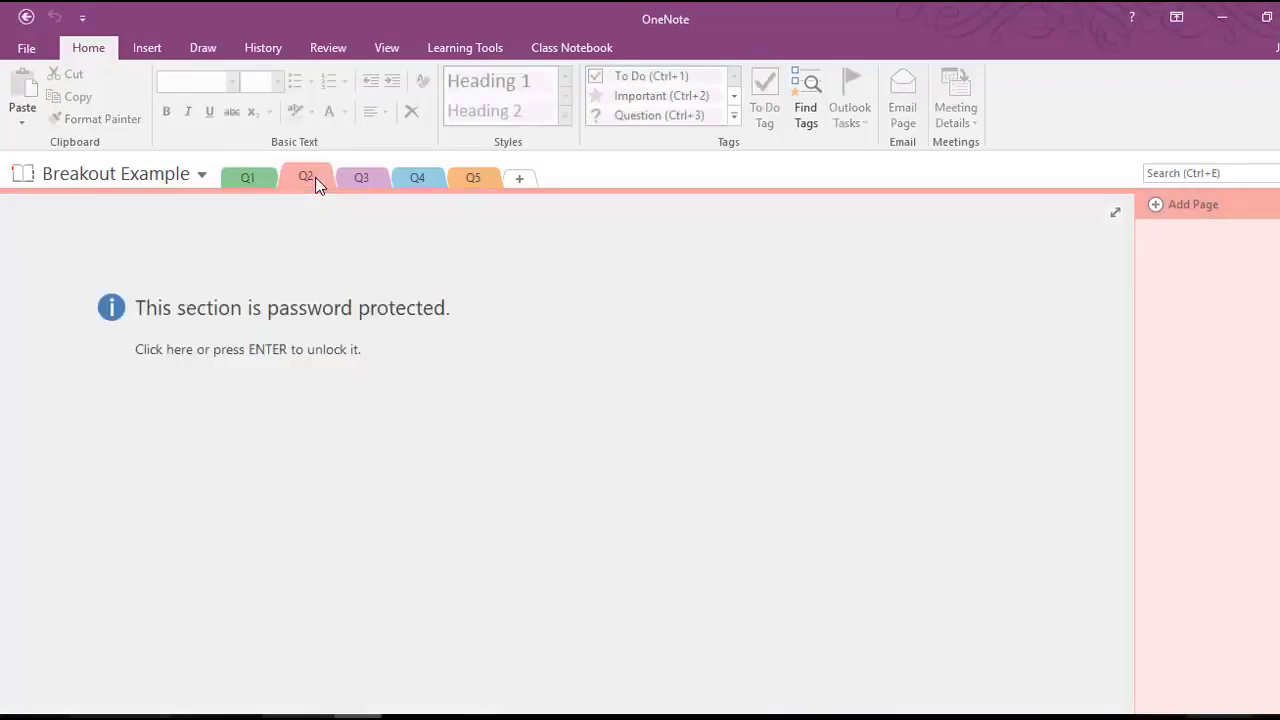
click(313, 316)
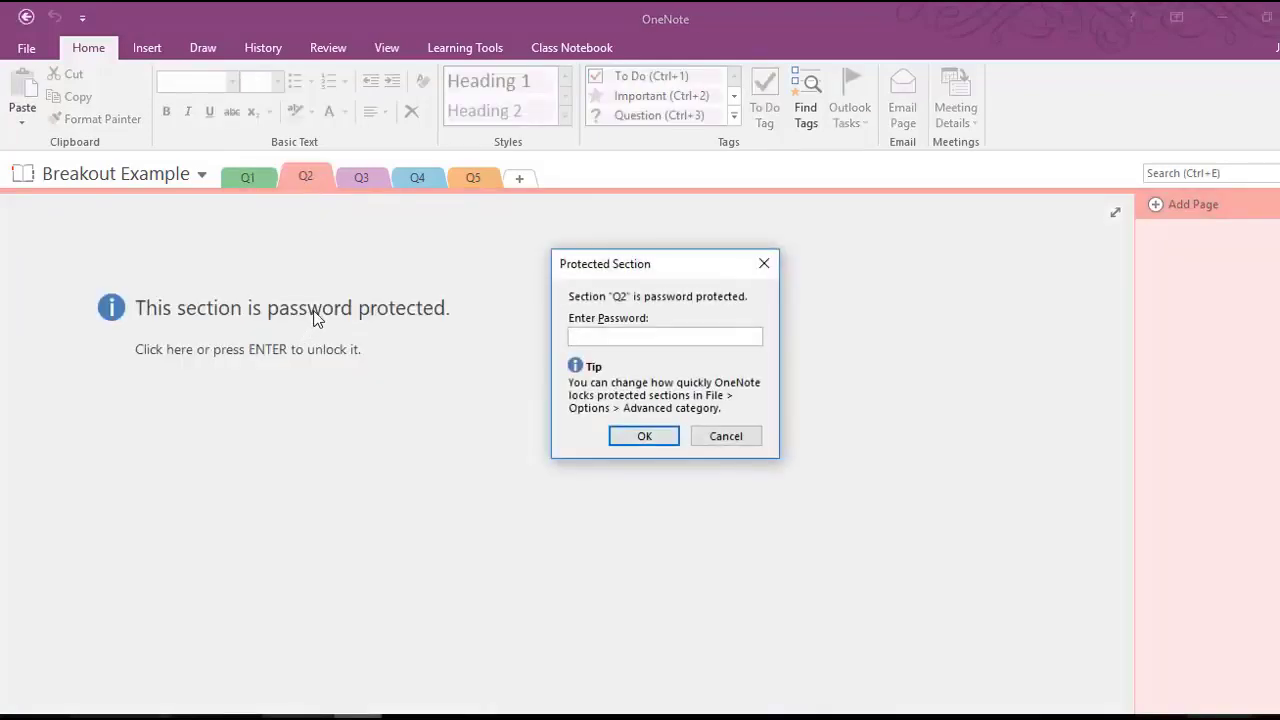
text(2)
key(Return)
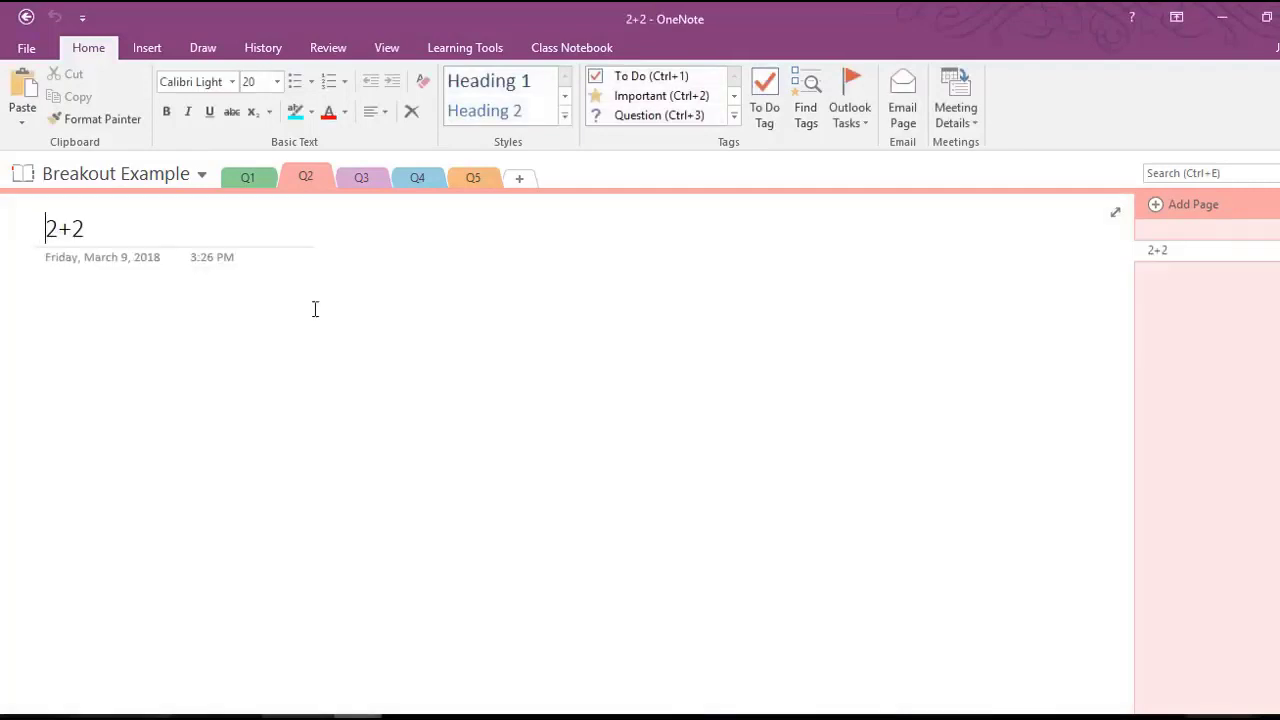
Unlock the protected section Q3 with its section password to show the question page.
click(373, 181)
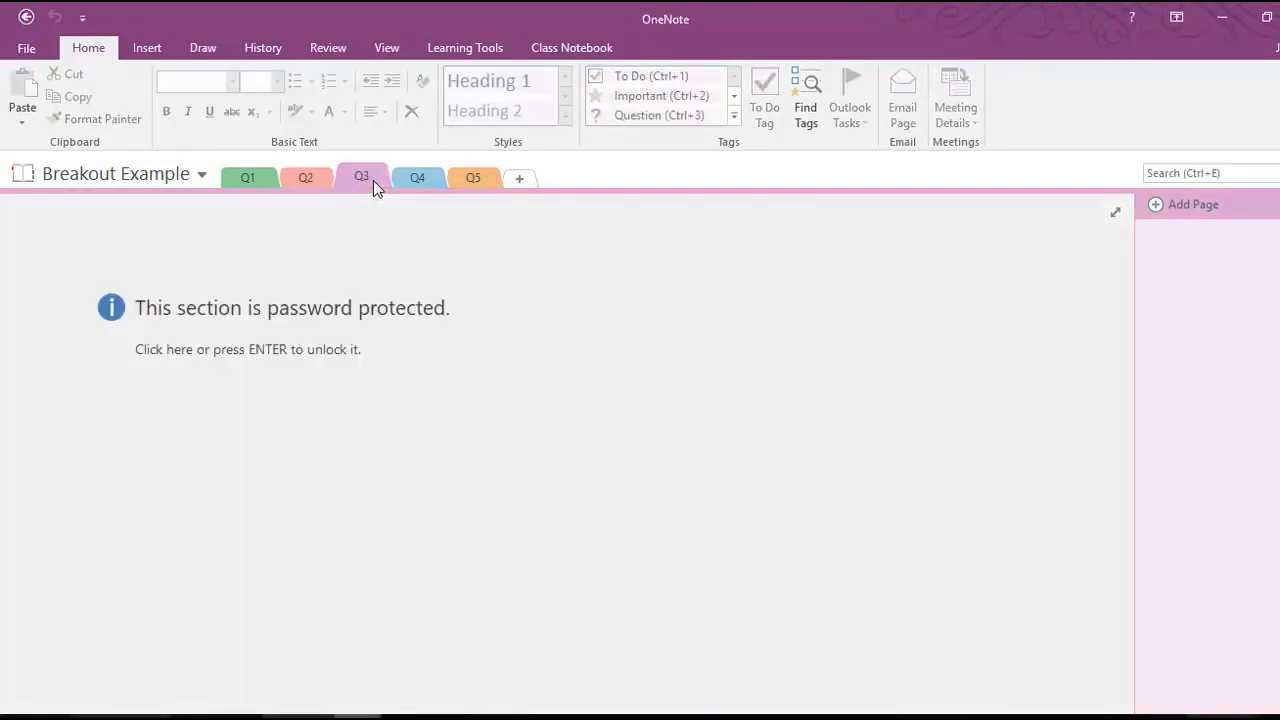
click(345, 314)
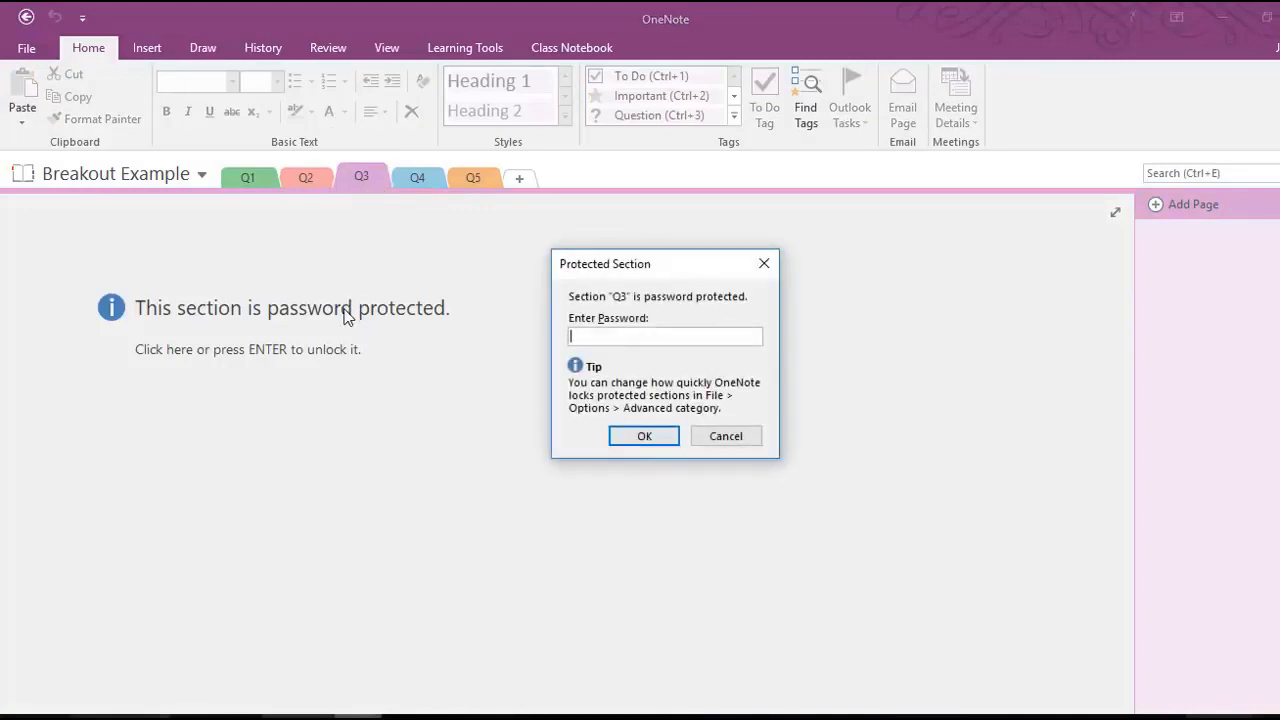
text(p)
key(Return)
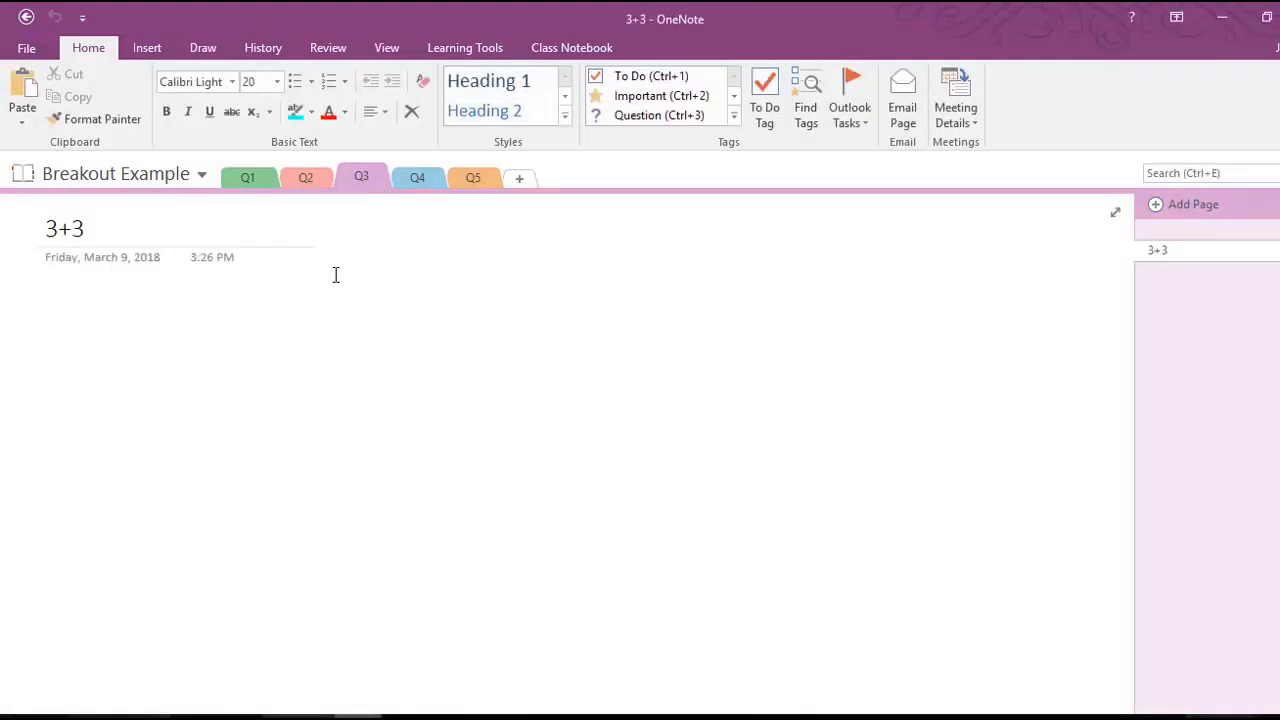
Open the locked section Q4 and submit its section password to unlock it.
click(420, 177)
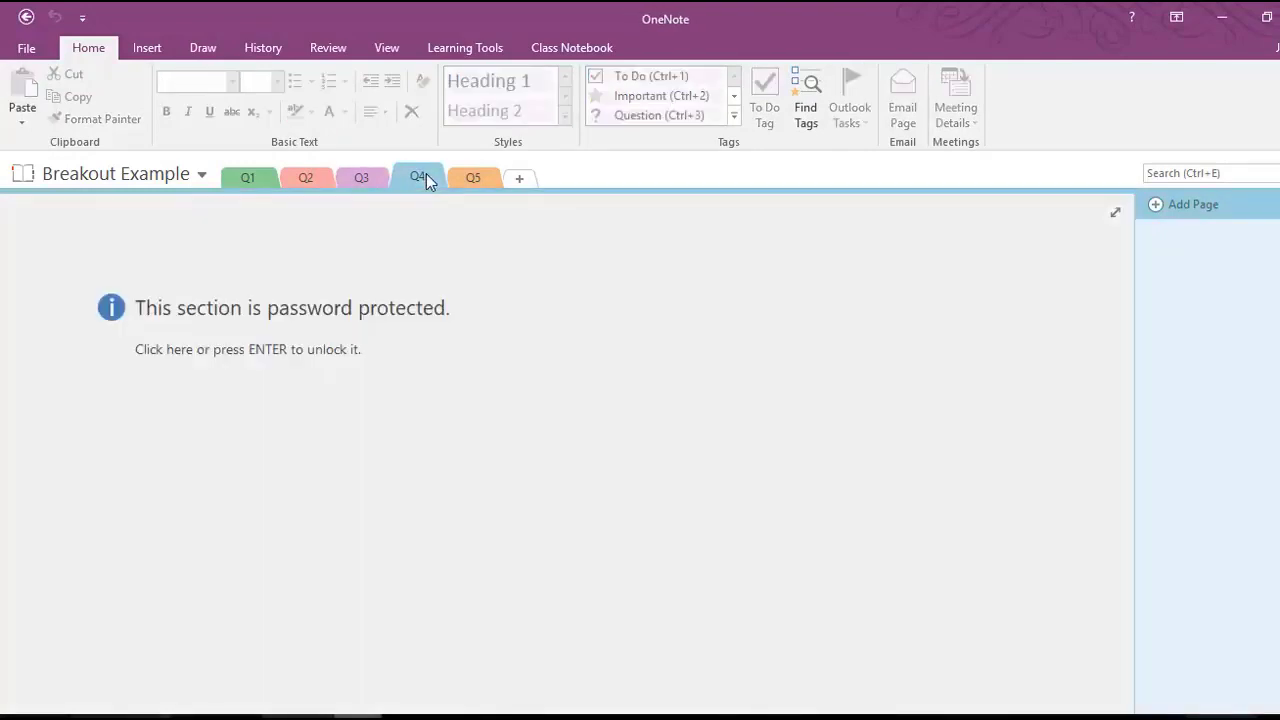
click(395, 322)
text(44)
key(Return)
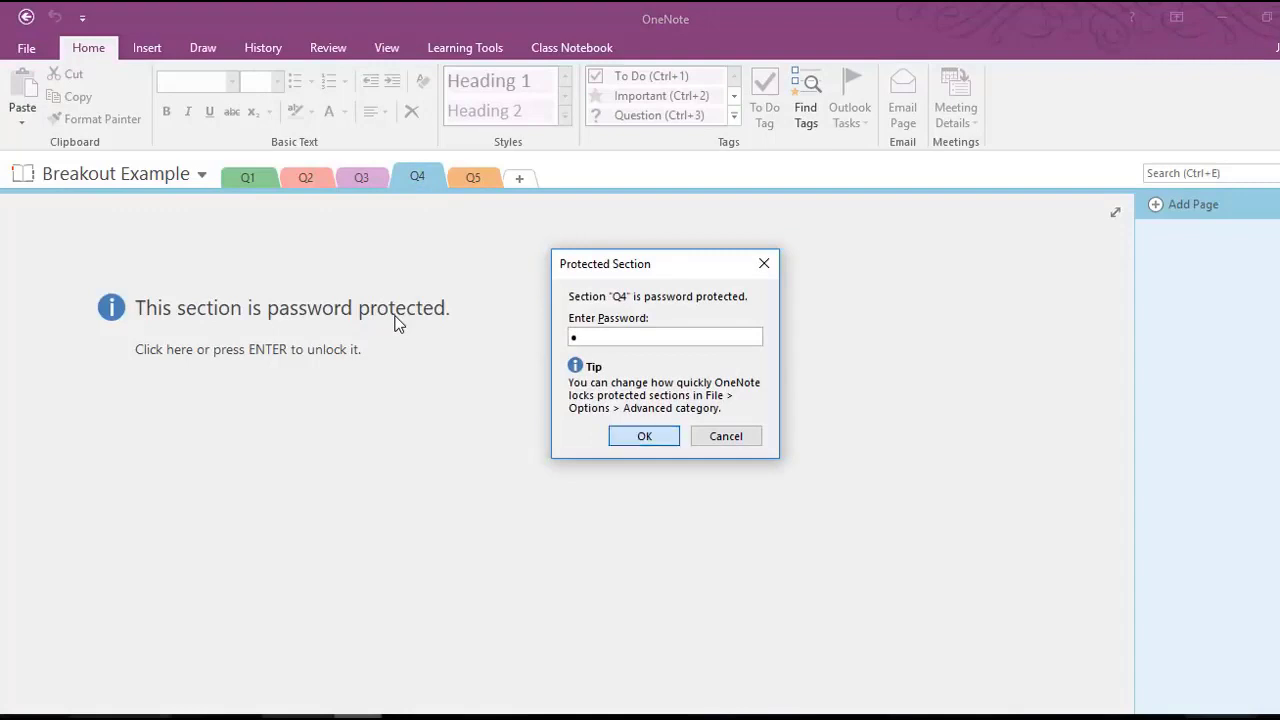
Unlock the final section, Q5, by entering its section password.
click(487, 184)
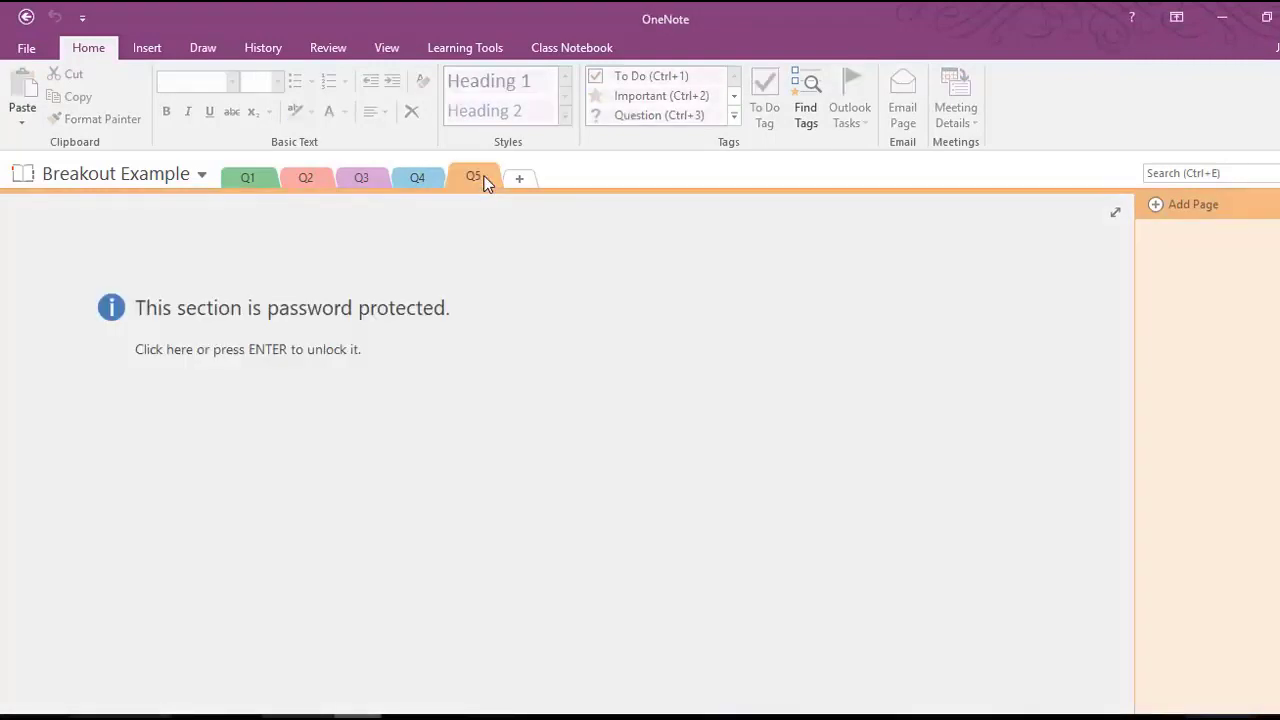
click(403, 322)
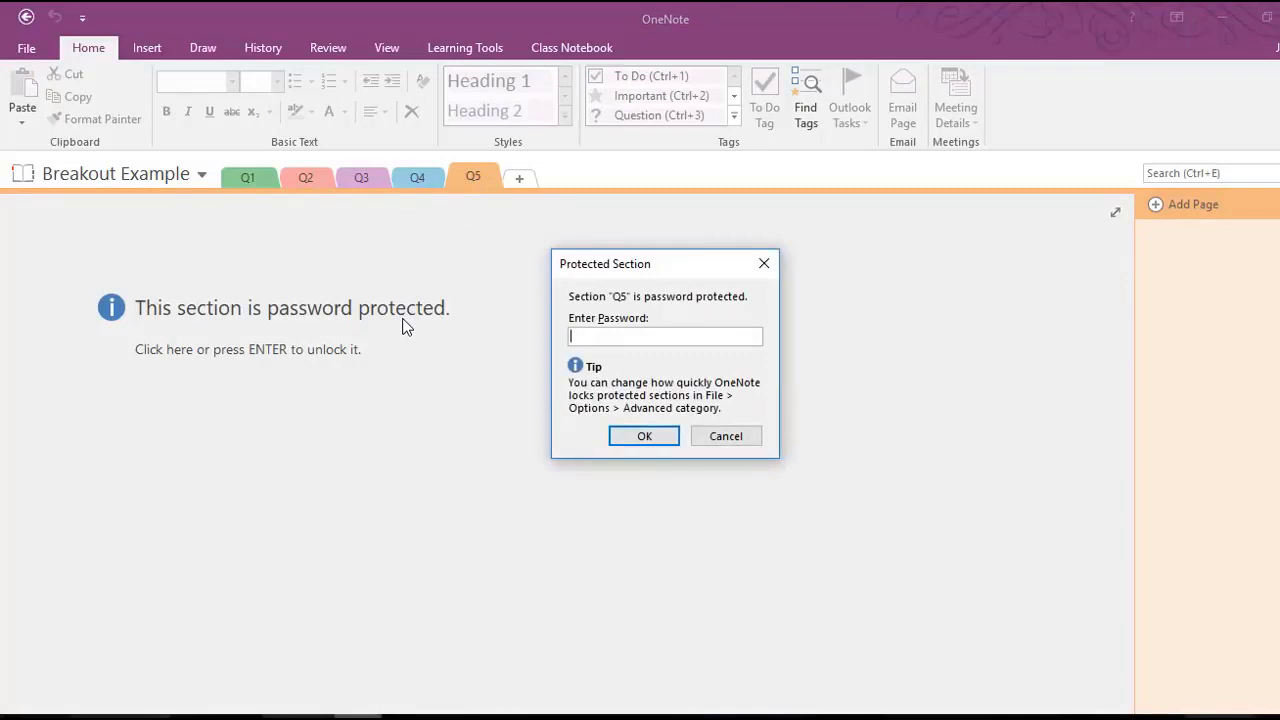
text(55)
key(Return)
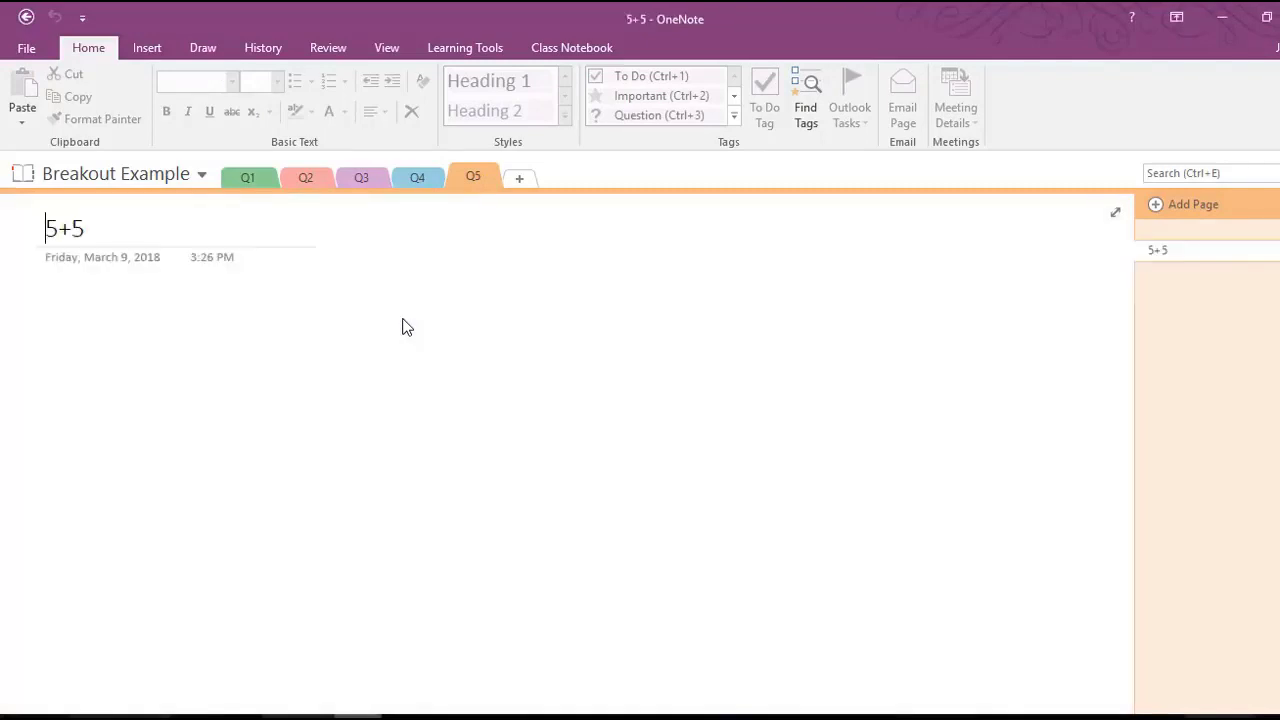